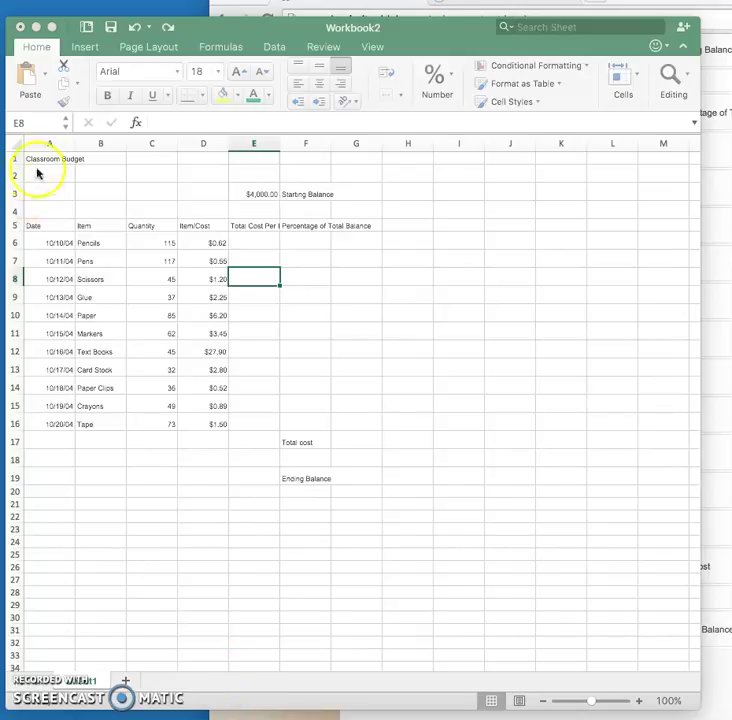
- Set the font of the whole budget range A1:G19 to Courier New
drag(33, 158, 372, 476)
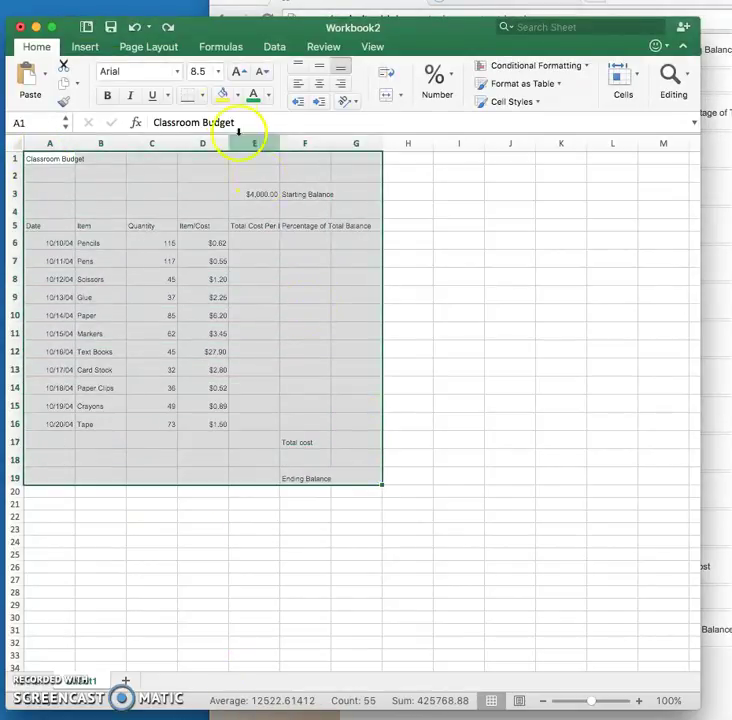
click(175, 74)
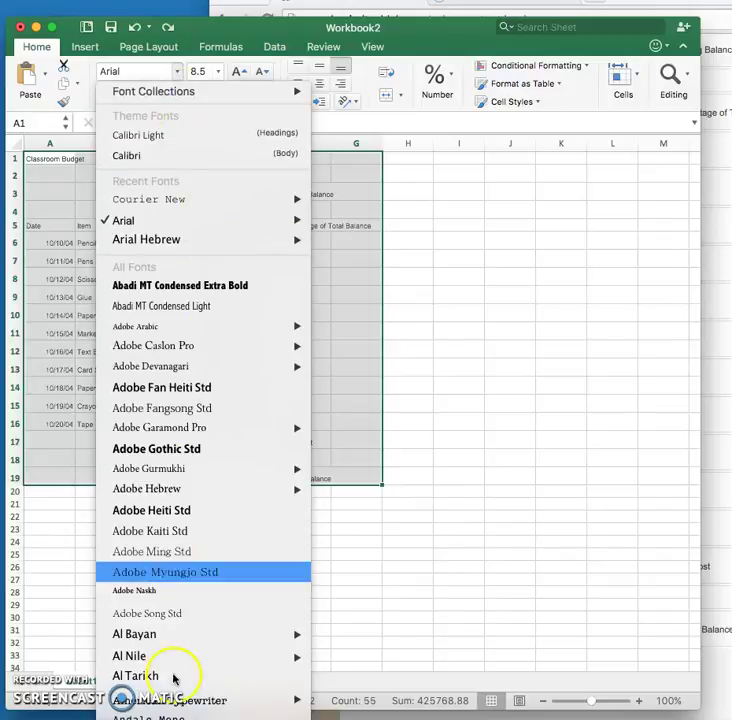
scroll(190, 690, down, 5)
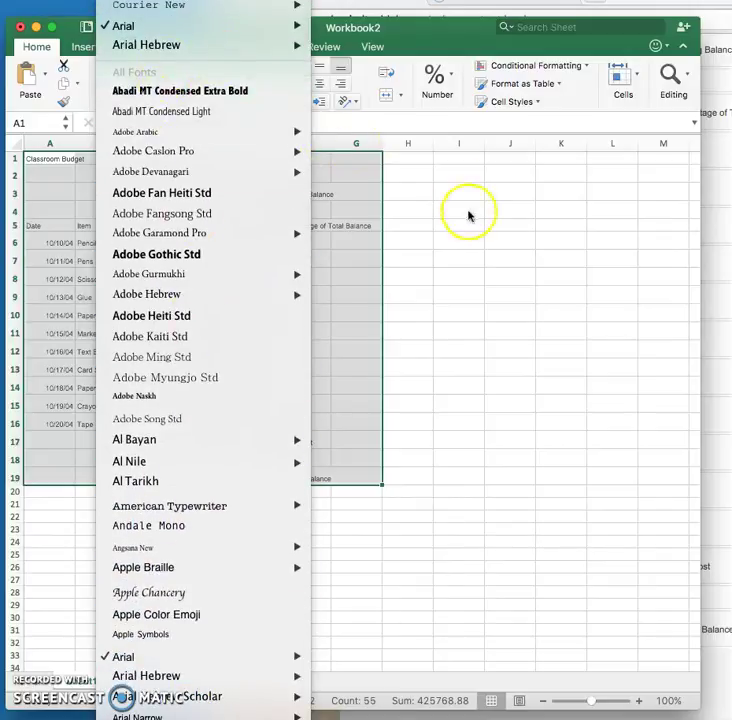
click(178, 71)
click(119, 70)
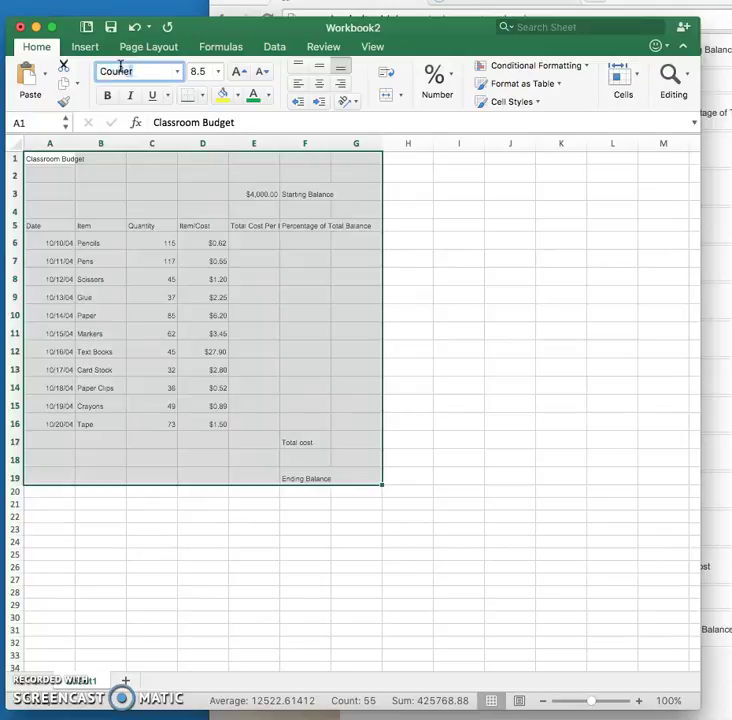
key(Return)
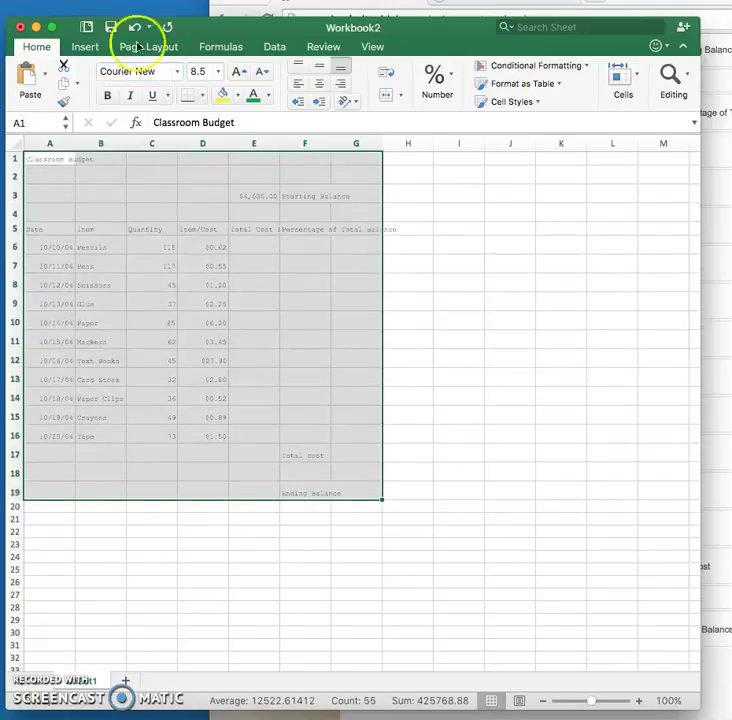
- Set the font size of the budget range A1:G19 to 10
click(205, 72)
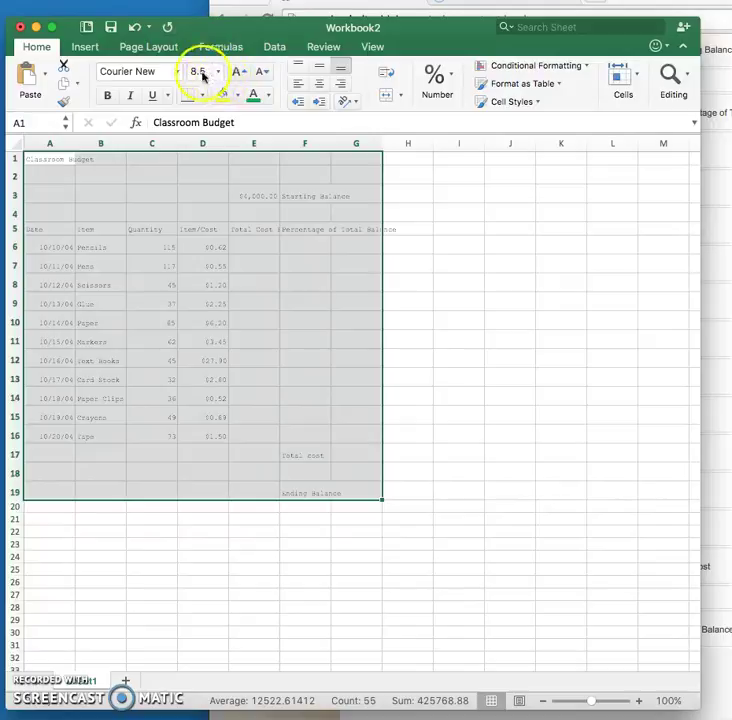
click(218, 72)
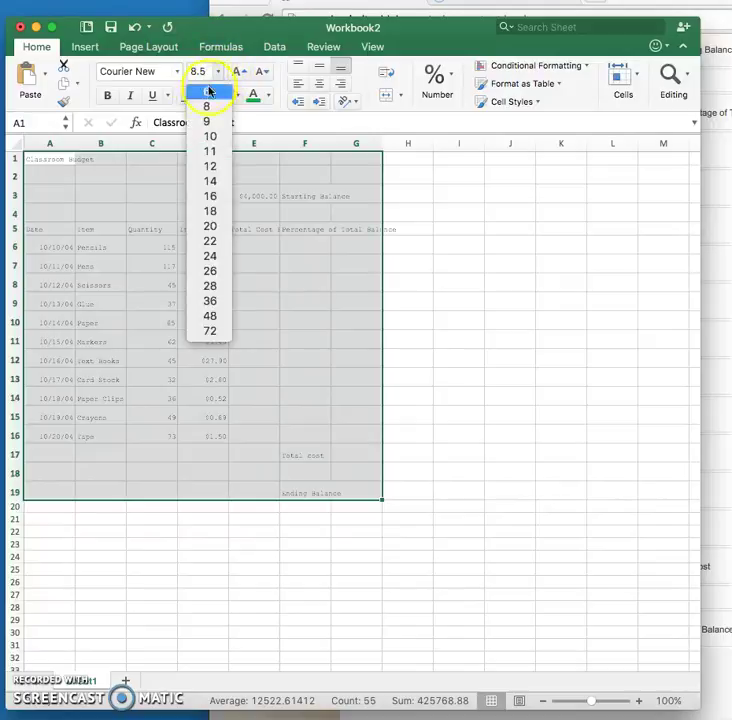
click(212, 136)
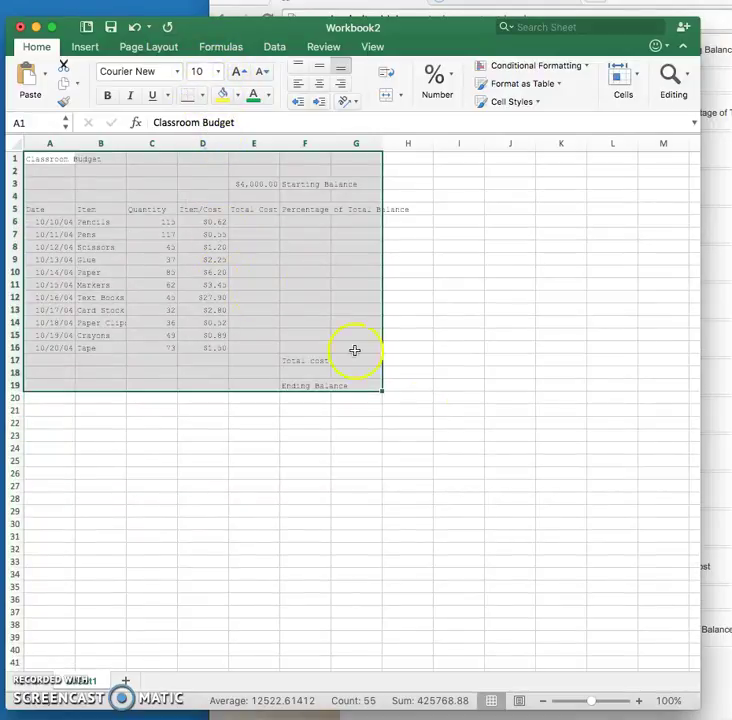
click(421, 410)
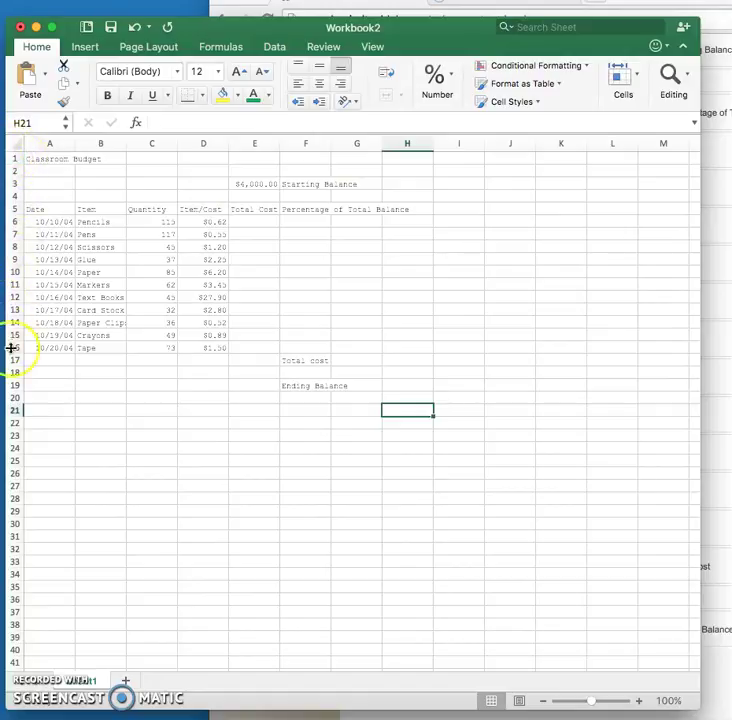
- Set the font size of the Classroom Budget title row, A1:F1, to 16
click(33, 159)
drag(74, 157, 302, 150)
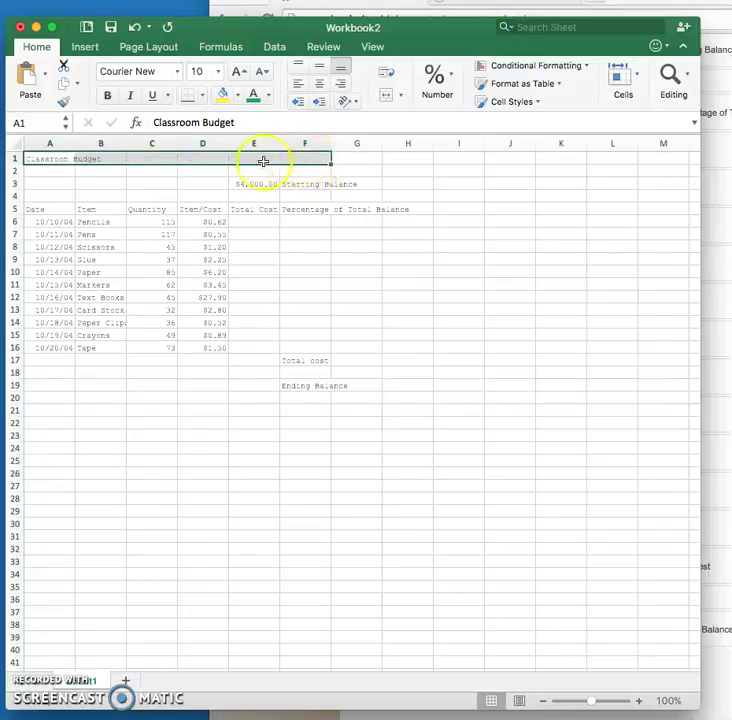
click(219, 78)
click(209, 195)
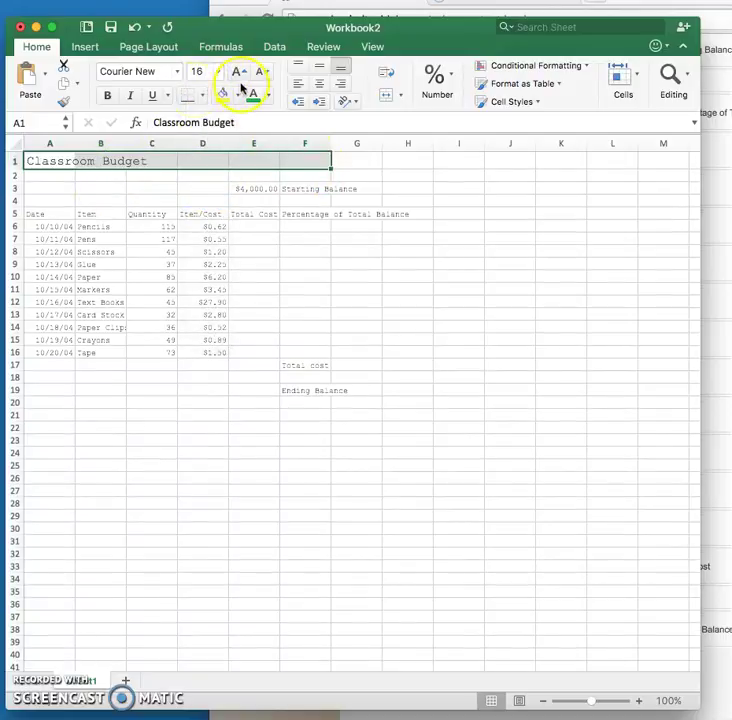
- Make the Classroom Budget title bold and color its text the standard purple
click(108, 95)
click(267, 97)
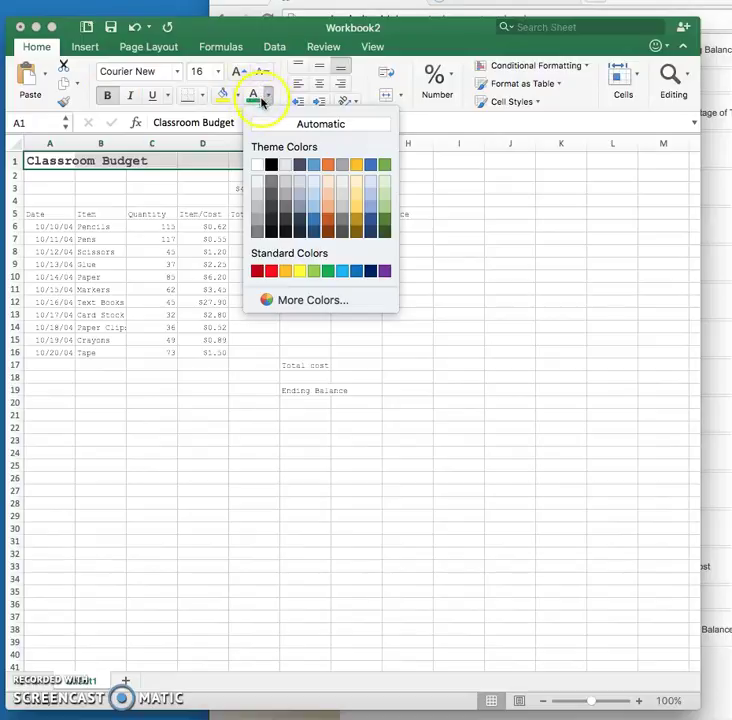
click(383, 270)
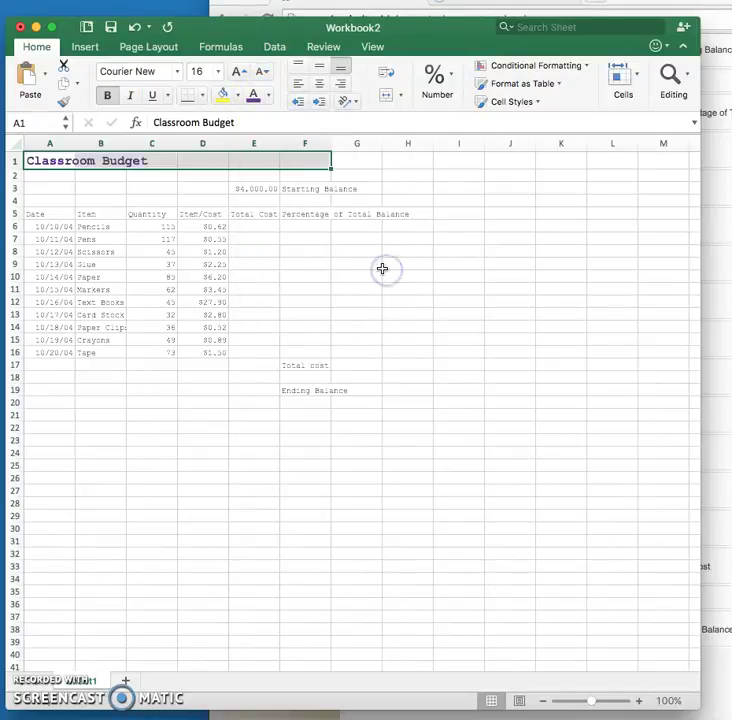
- Merge and center the Classroom Budget title across cells A1:F1
click(401, 97)
click(411, 126)
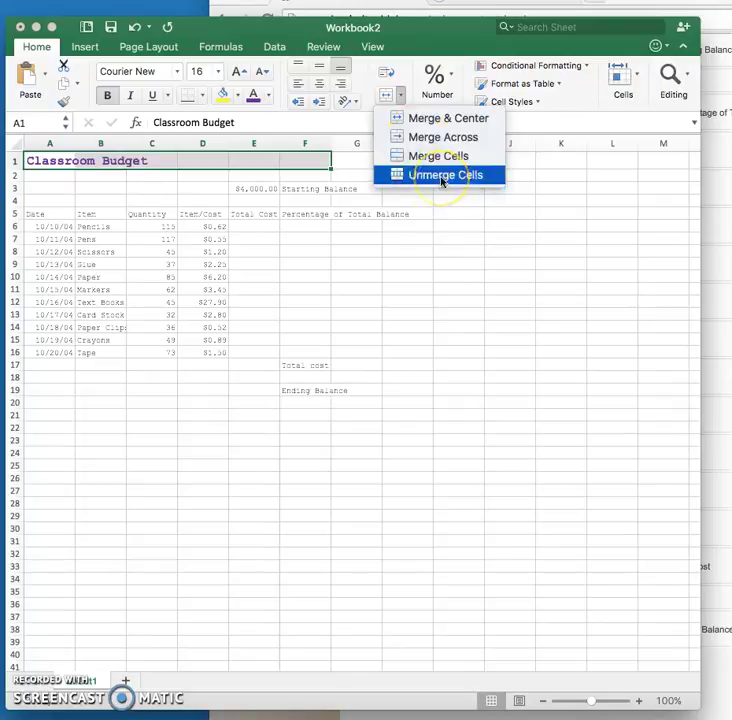
click(441, 121)
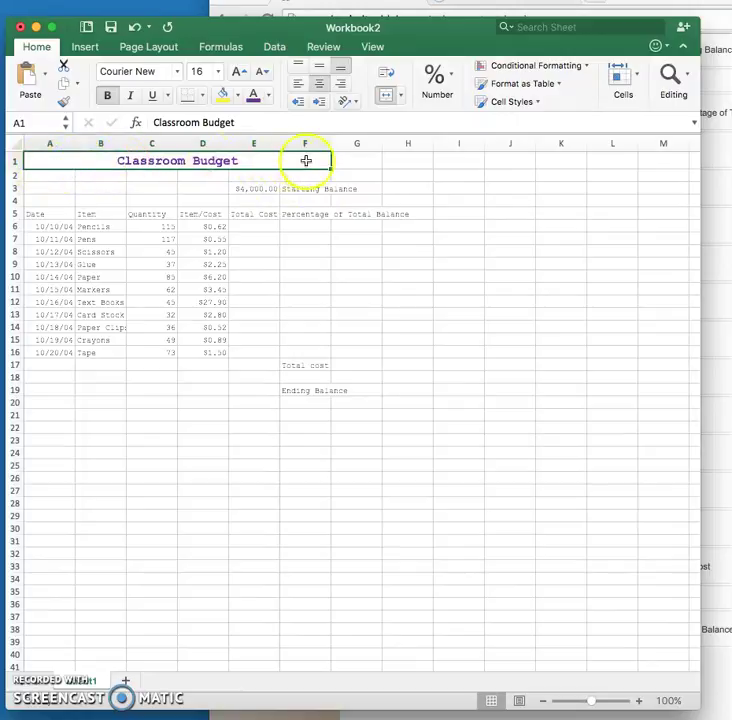
click(316, 202)
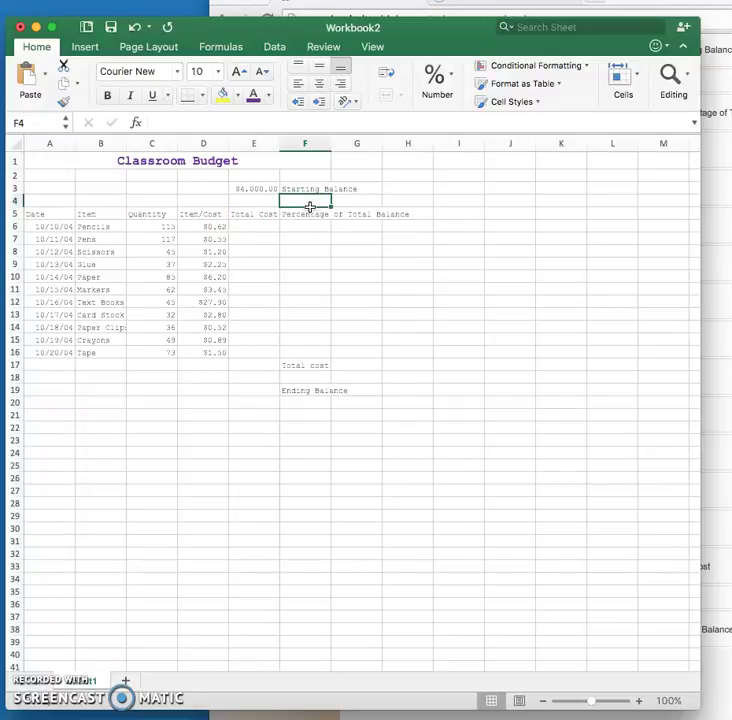
- Set the column headings in A5:H5 to font size 12 and center them
click(40, 213)
drag(38, 212, 392, 216)
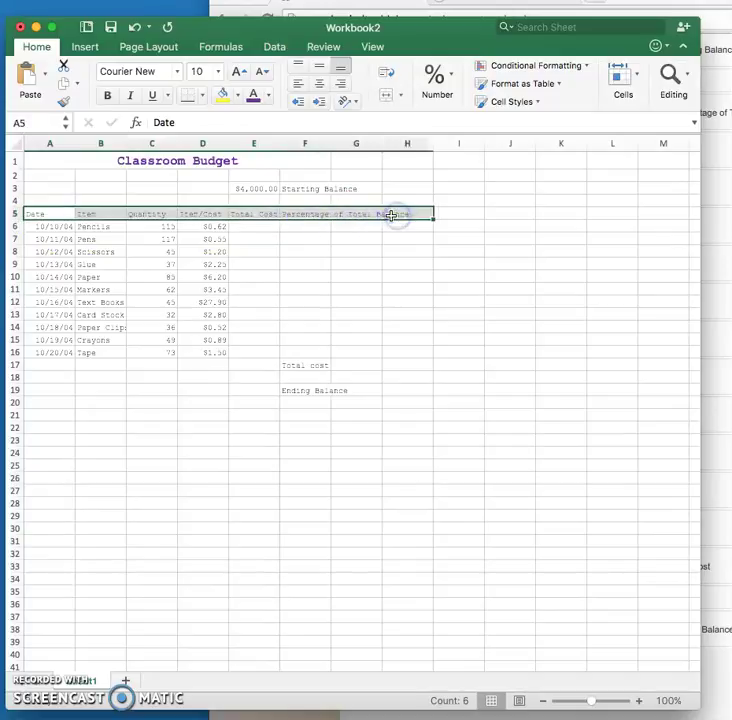
click(219, 74)
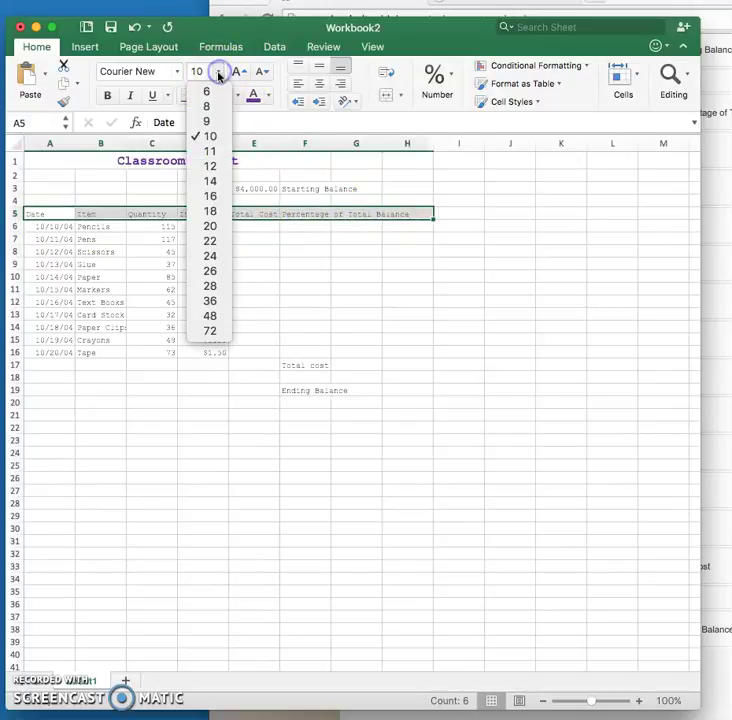
click(216, 167)
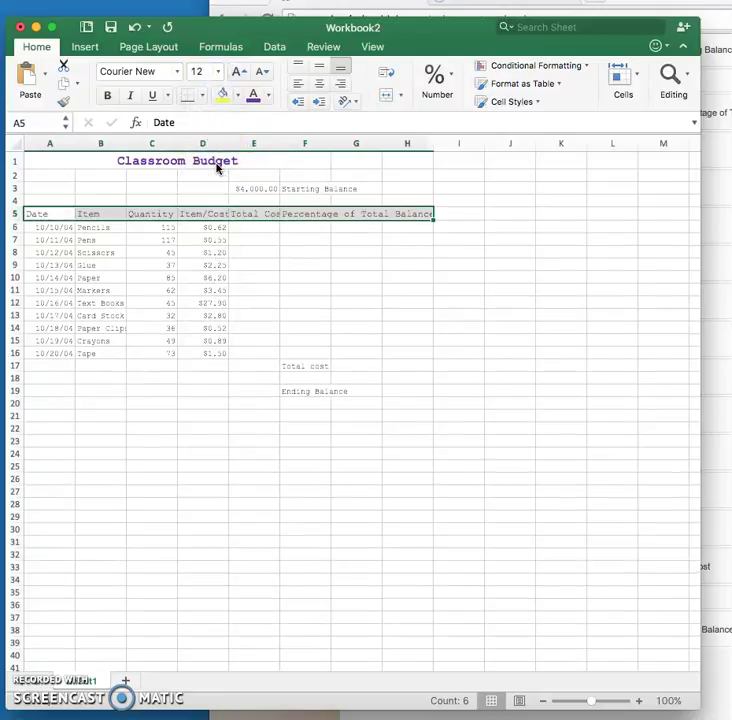
click(319, 86)
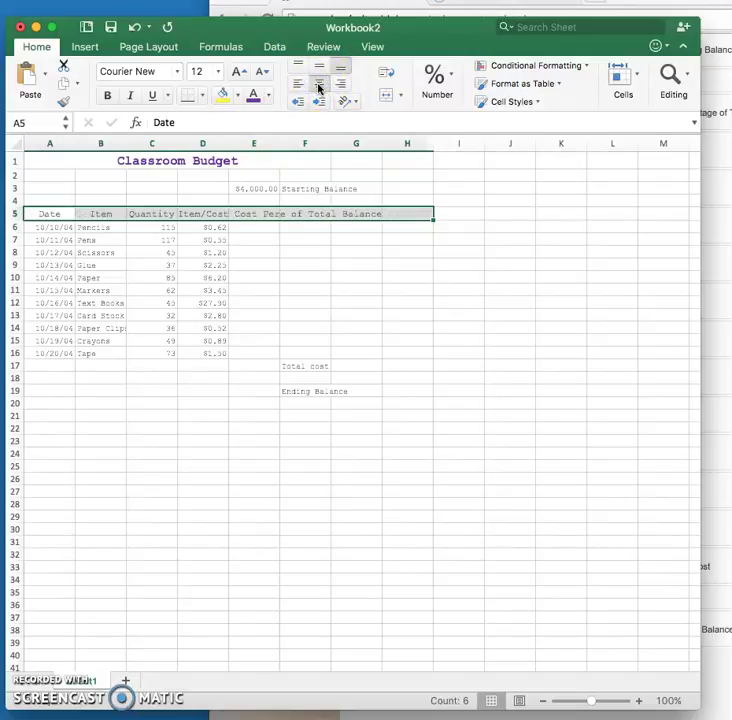
- Color the heading text in A5:H5 black and make it italic
click(267, 95)
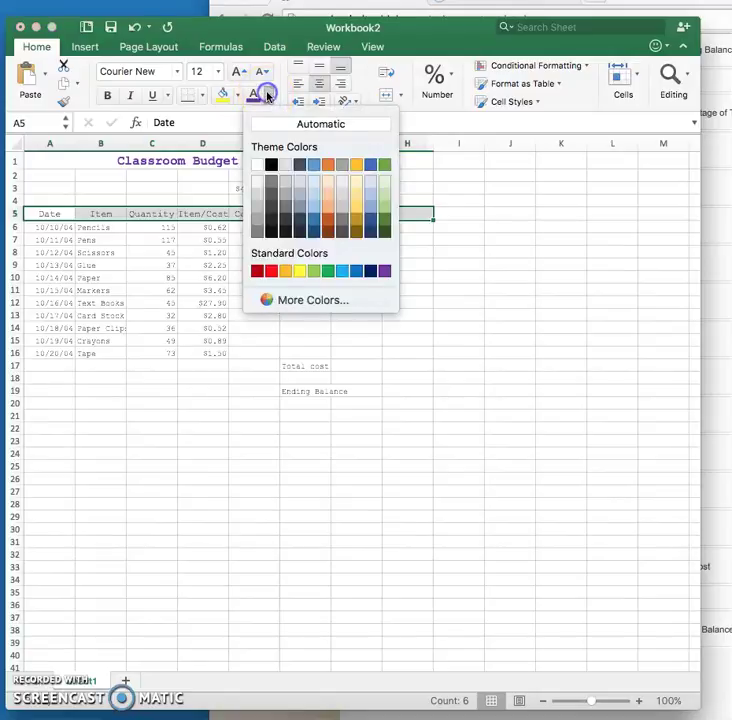
click(267, 163)
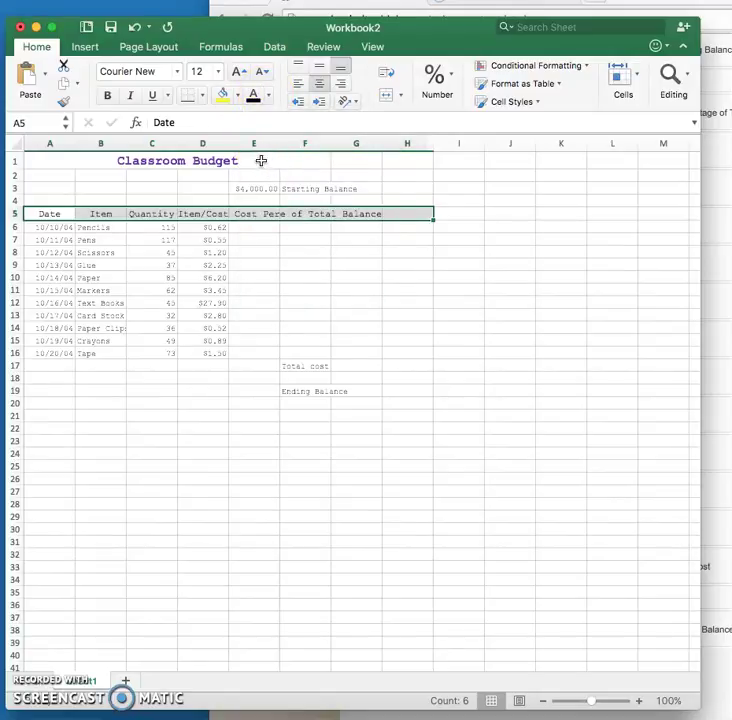
click(131, 97)
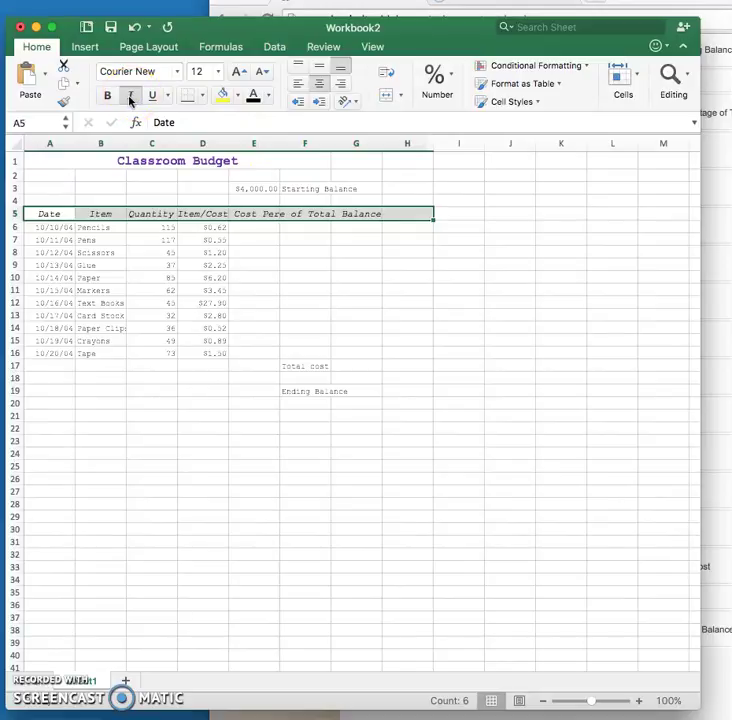
click(306, 291)
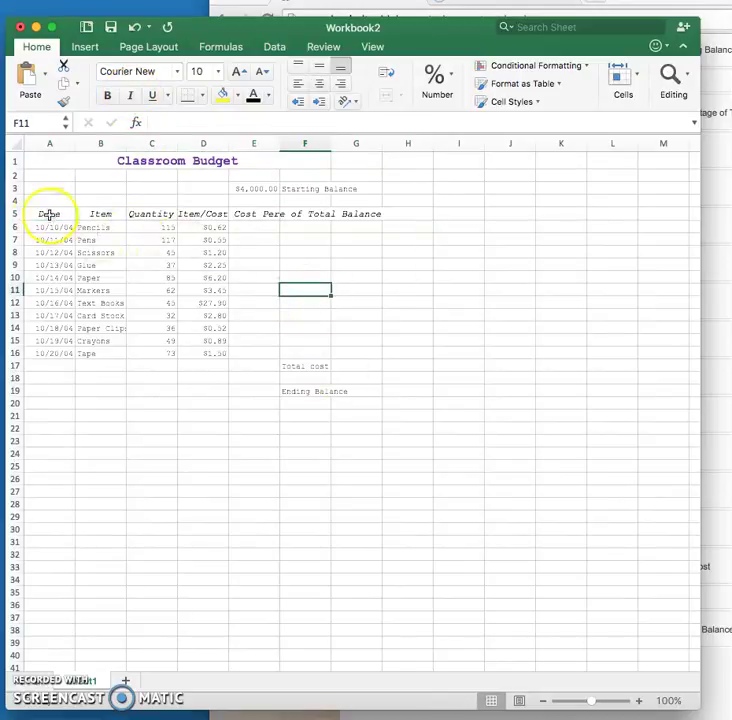
- Fill the heading row cells A5:H5 with standard yellow
drag(40, 212, 417, 211)
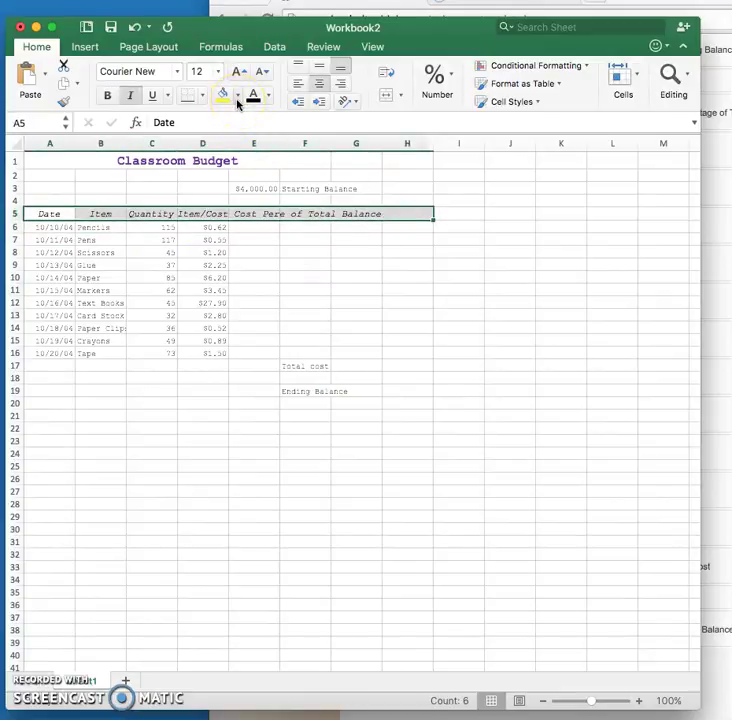
click(237, 98)
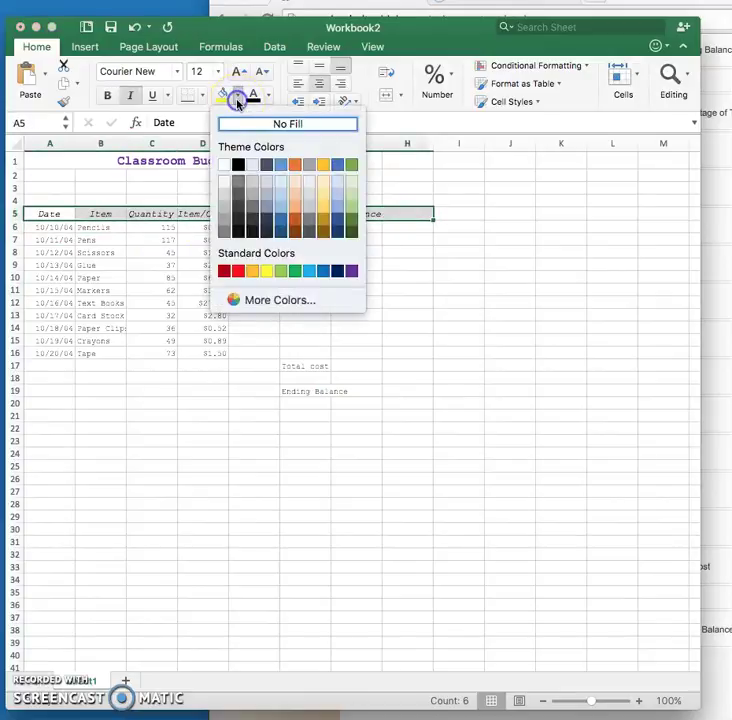
click(265, 271)
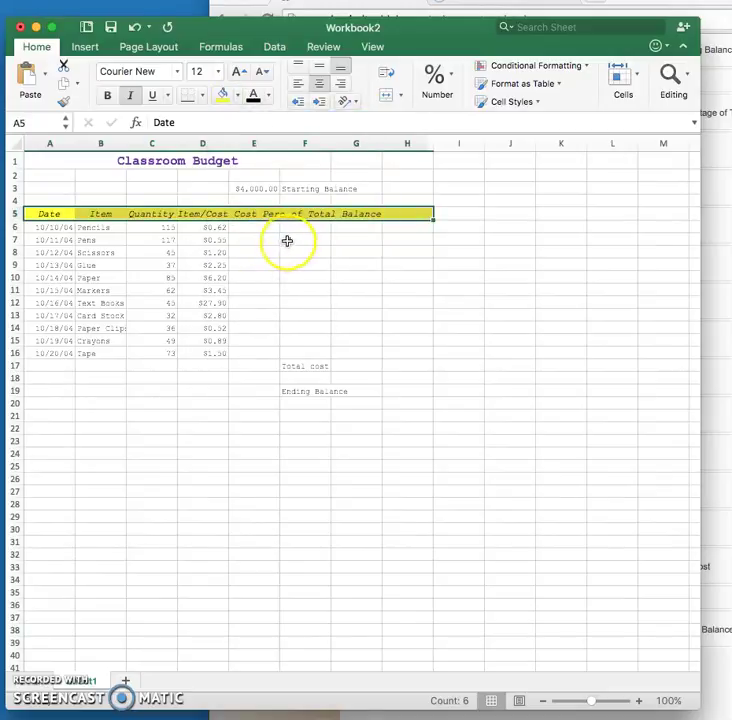
click(276, 241)
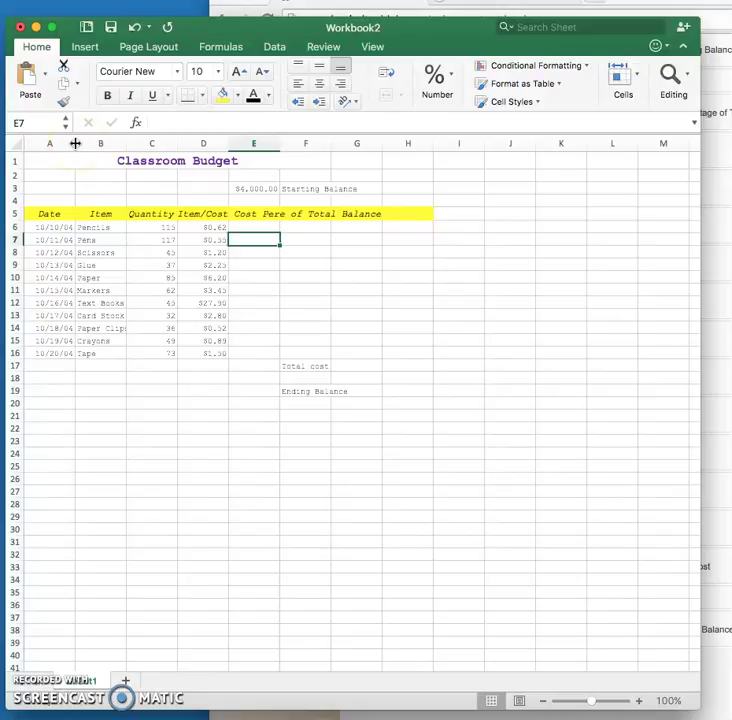
- Adjust the widths of columns A through F to fit their headings and entries
drag(75, 143, 69, 143)
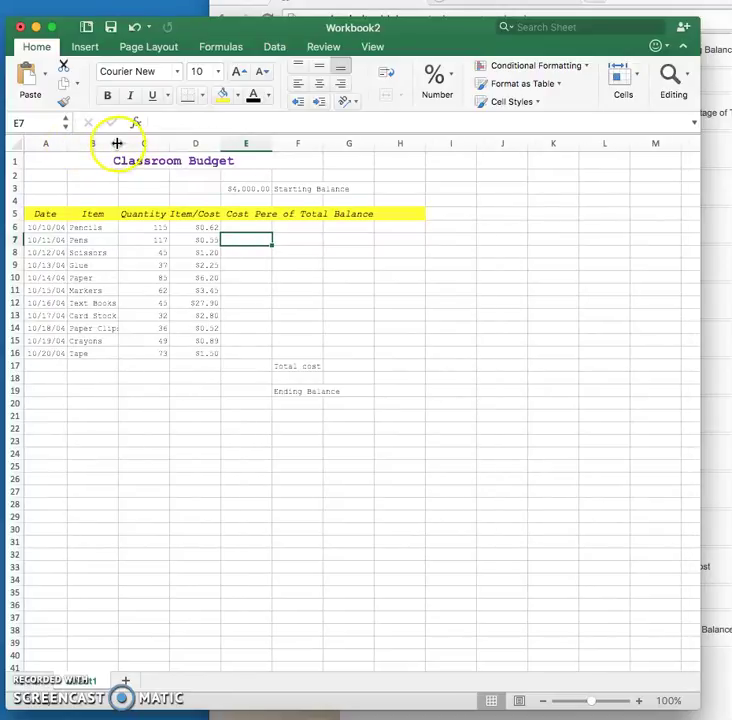
drag(117, 143, 123, 143)
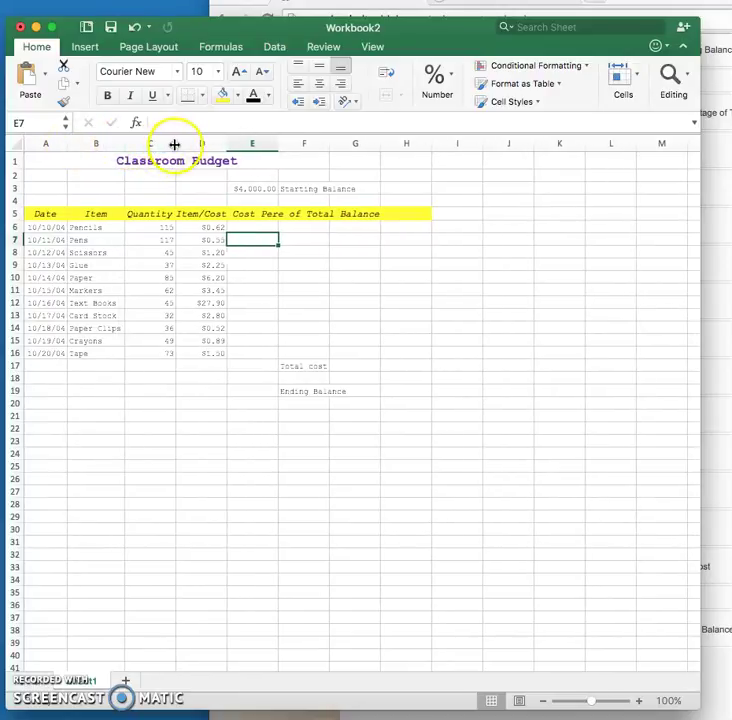
drag(176, 145, 178, 145)
drag(229, 144, 236, 144)
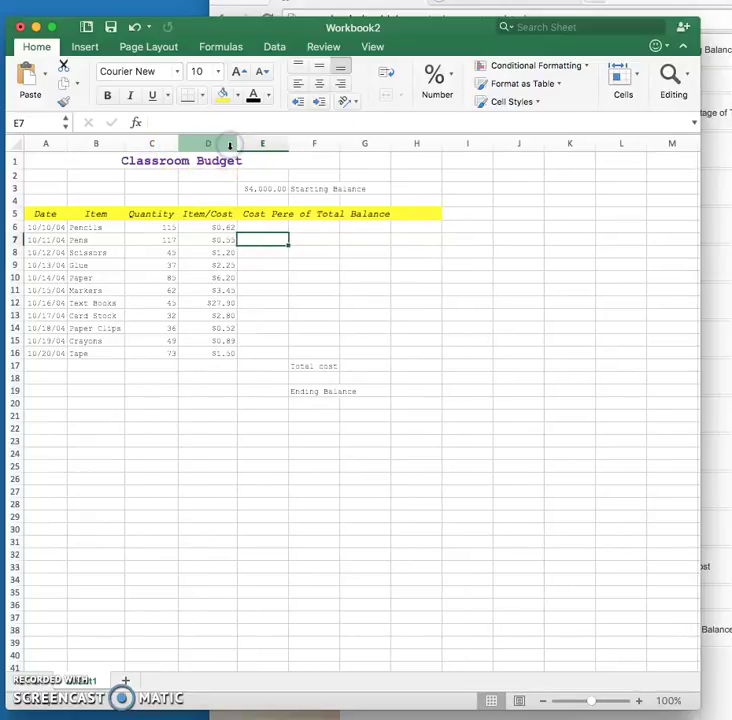
double_click(288, 145)
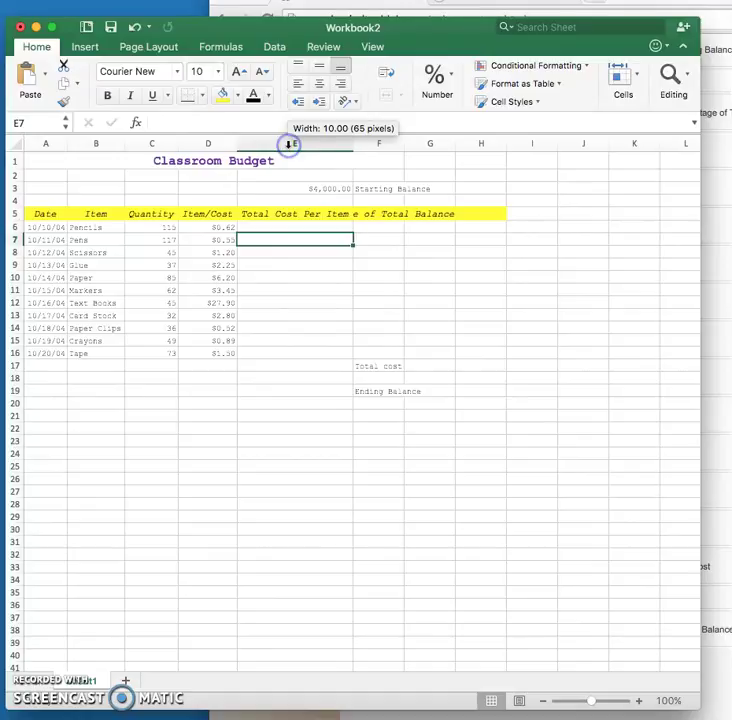
double_click(406, 146)
- Remove the yellow fill from the empty heading cells G5:H5
drag(536, 216, 592, 212)
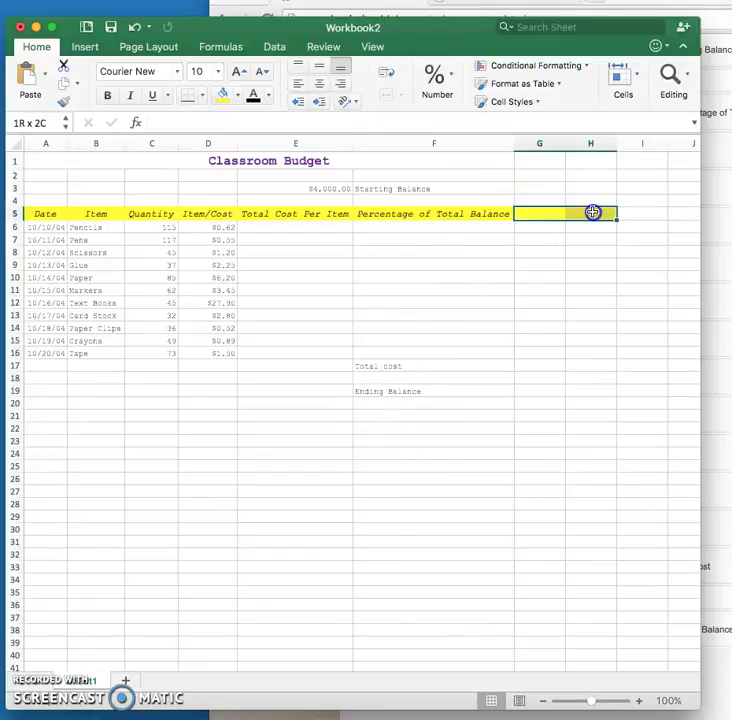
click(239, 95)
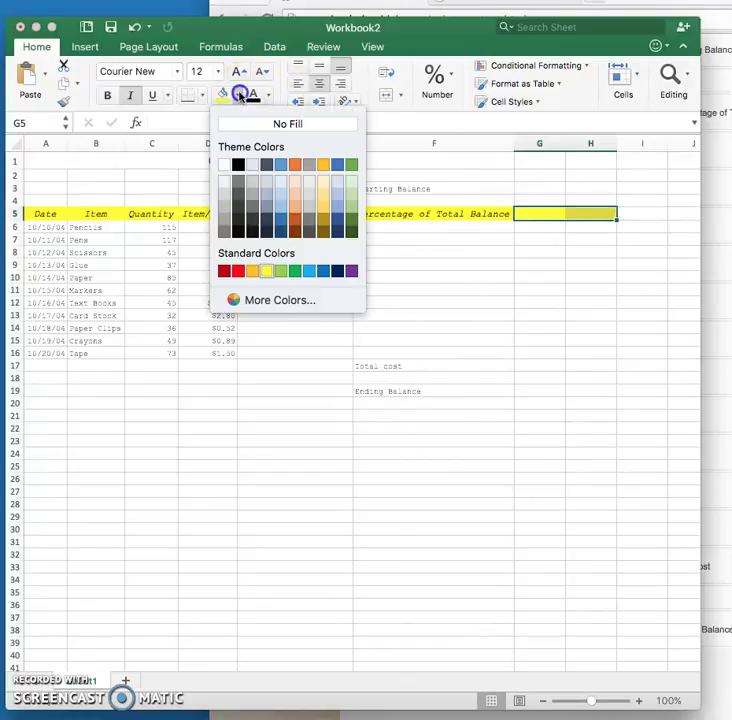
click(246, 123)
click(560, 315)
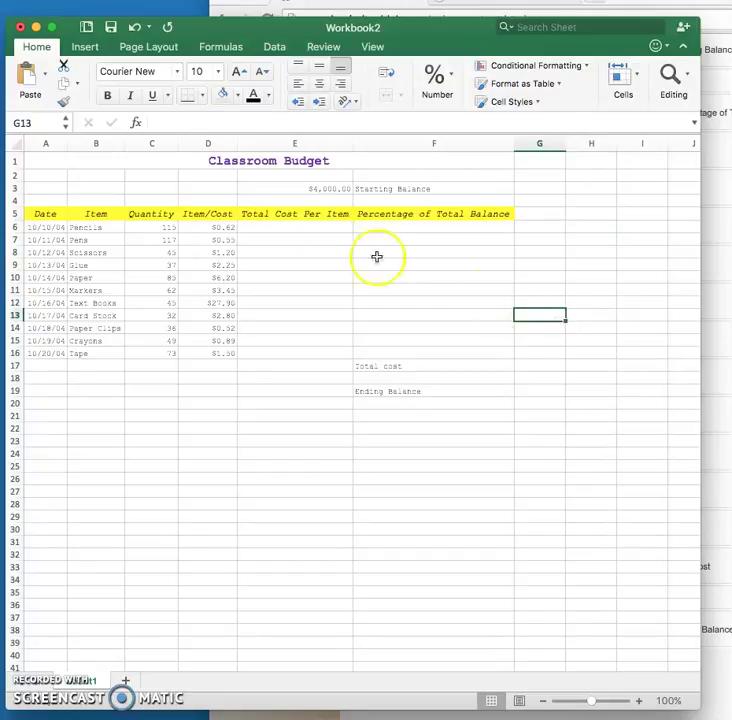
- Color the text black in the budget entries A6:F19 and in the Starting Balance cells E3:F3
click(44, 227)
drag(44, 227, 405, 389)
click(252, 99)
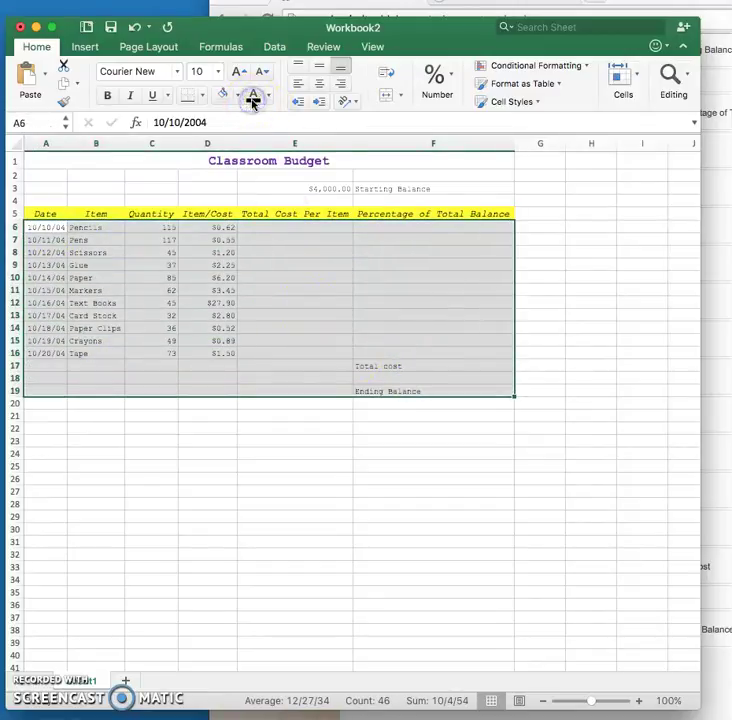
click(428, 351)
drag(293, 185, 407, 190)
click(252, 99)
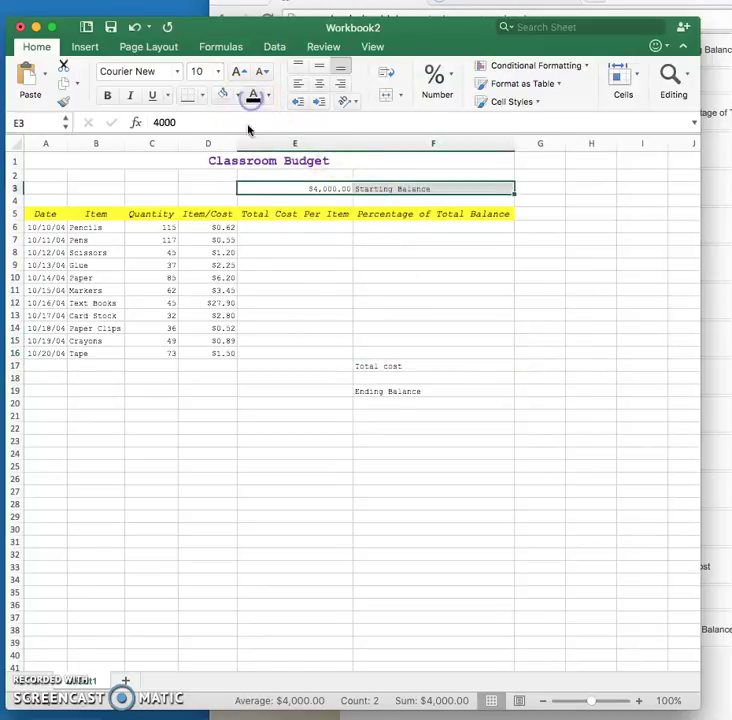
click(330, 273)
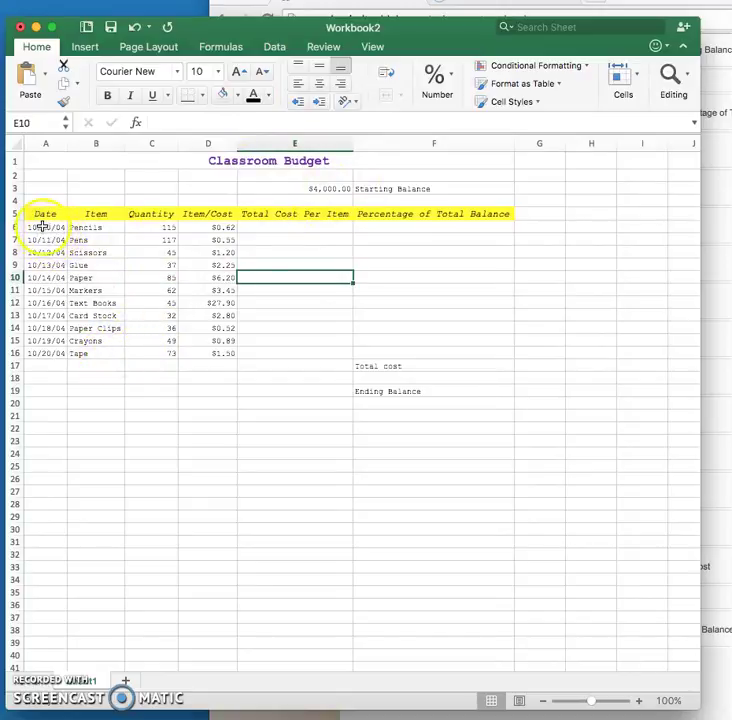
- Format the dates in A6:A16 with the 14-Mar date type
drag(47, 228, 46, 354)
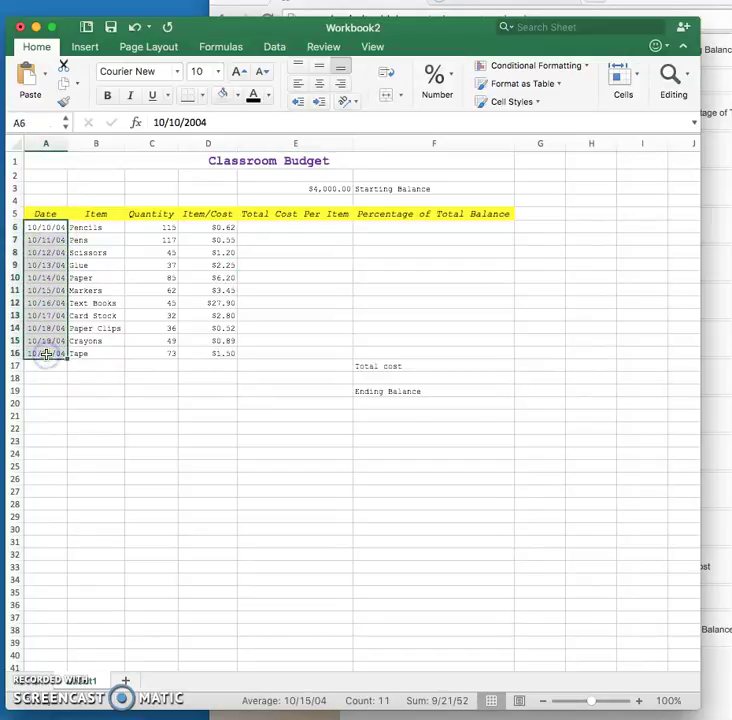
right_click(46, 354)
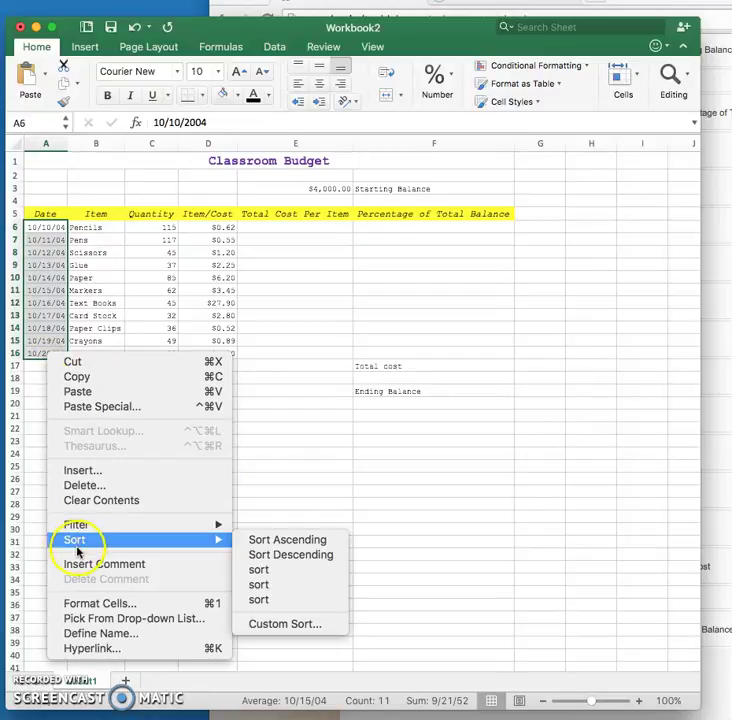
click(84, 606)
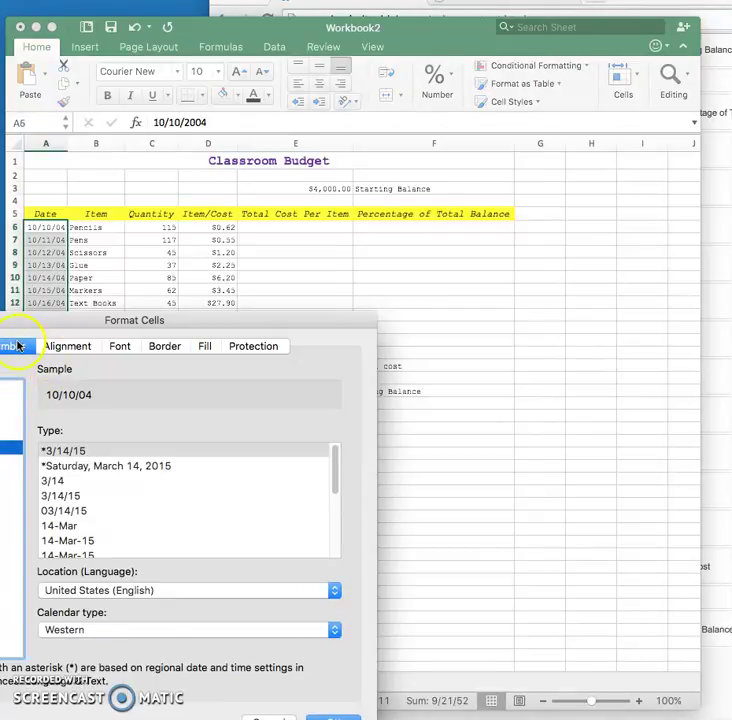
click(61, 527)
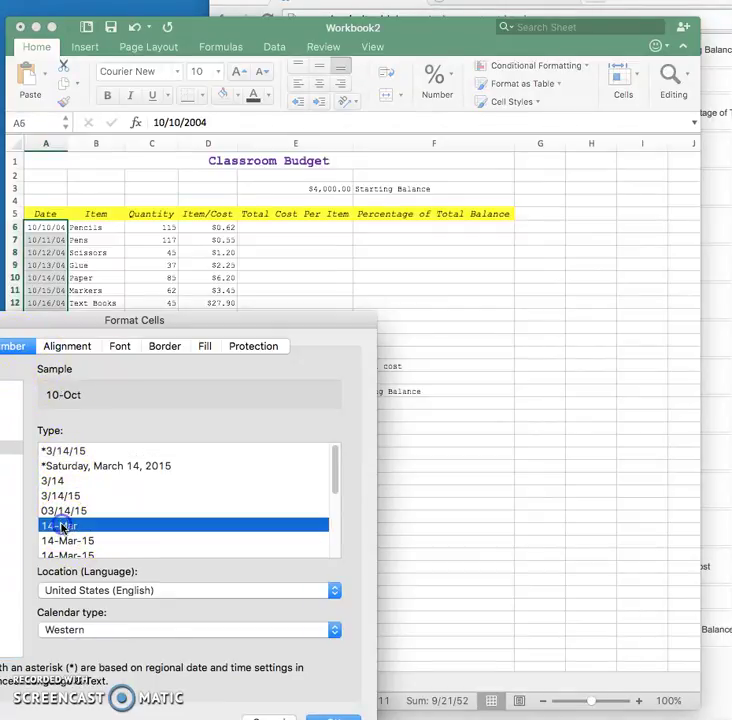
click(333, 717)
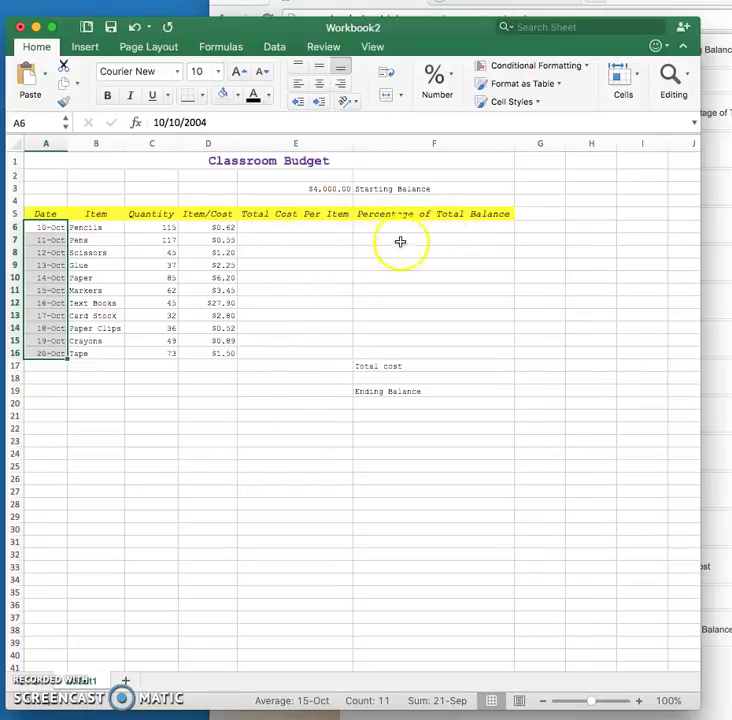
- Enter the formula =C6*D6 in E6 to multiply the pencils' quantity by their item cost
click(325, 228)
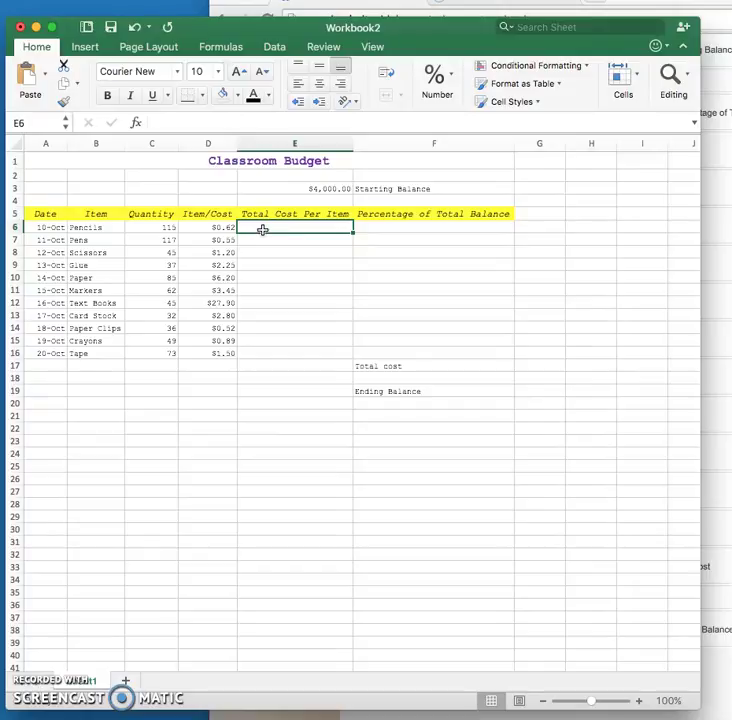
text(=)
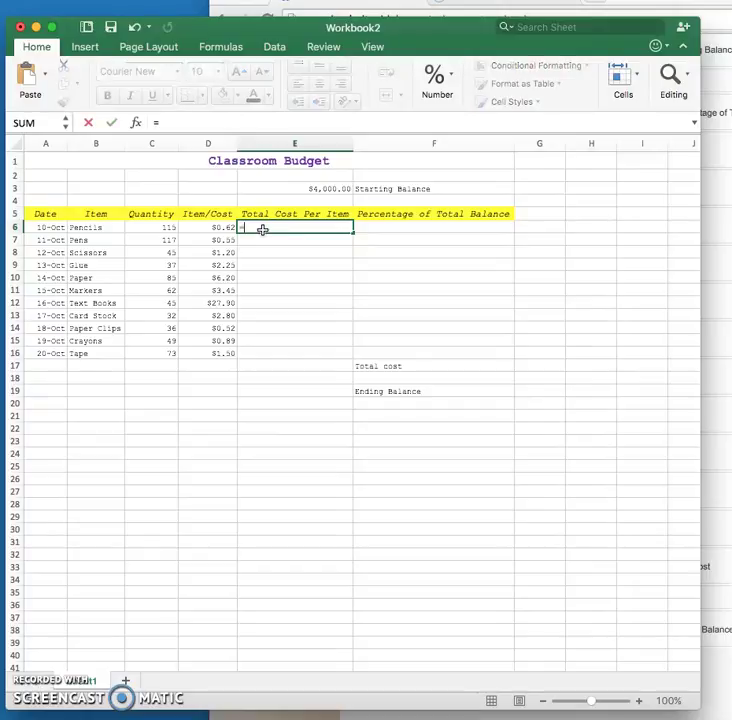
click(167, 226)
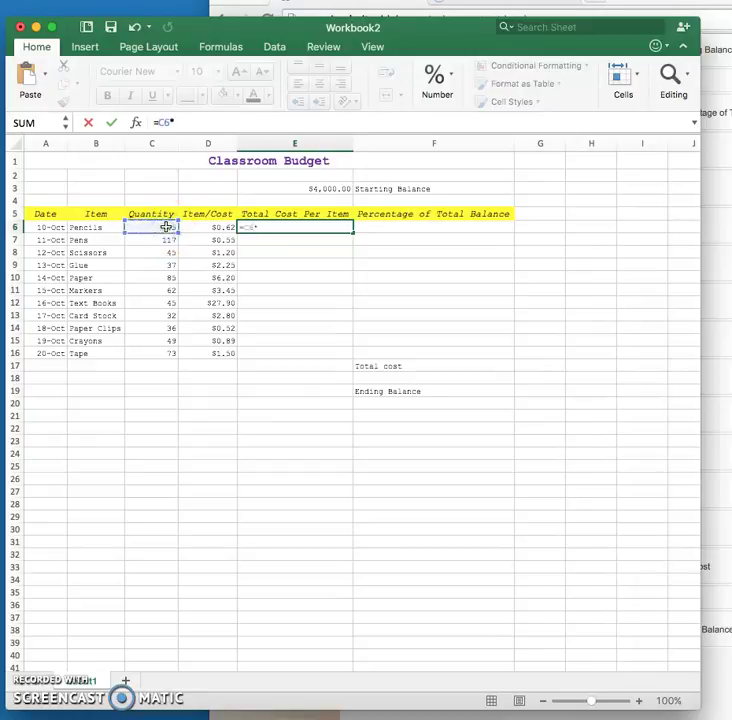
click(202, 228)
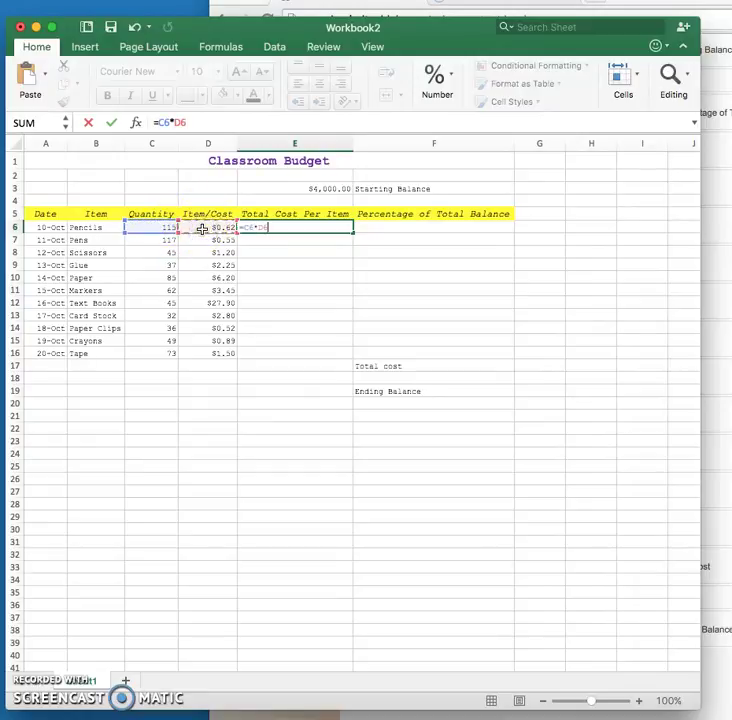
key(Return)
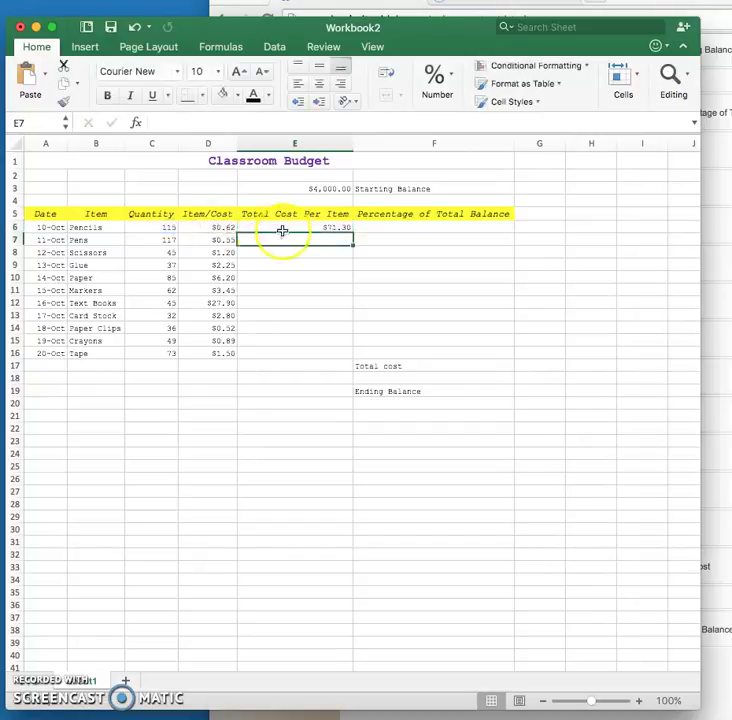
- Fill the Total Cost Per Item formula from E6 down through E16 and check the copied cell references
click(318, 227)
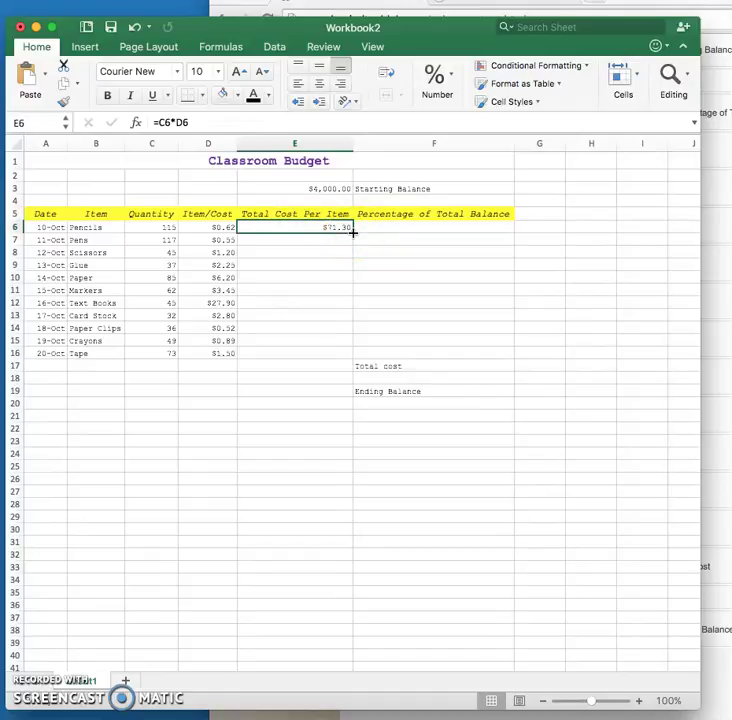
drag(354, 233, 343, 356)
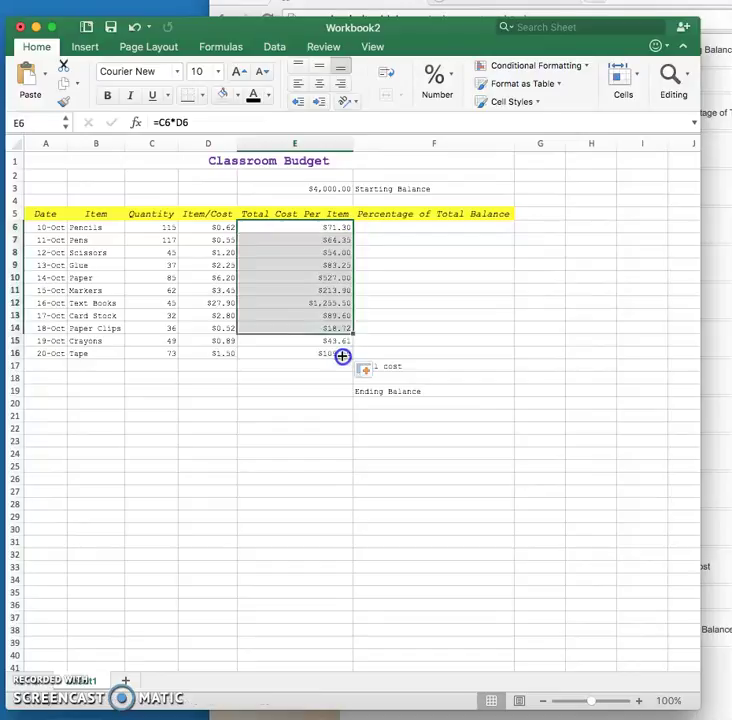
click(308, 251)
click(309, 226)
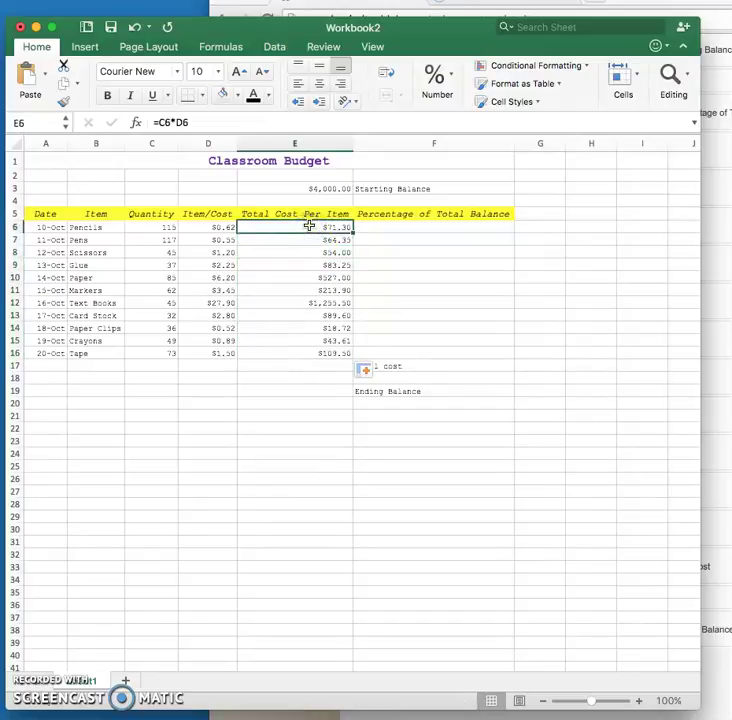
click(306, 237)
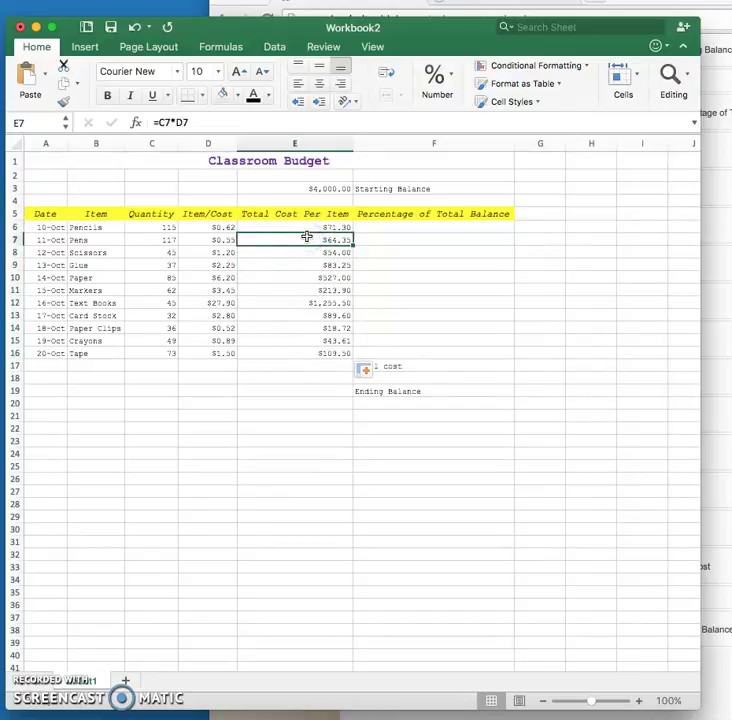
click(307, 227)
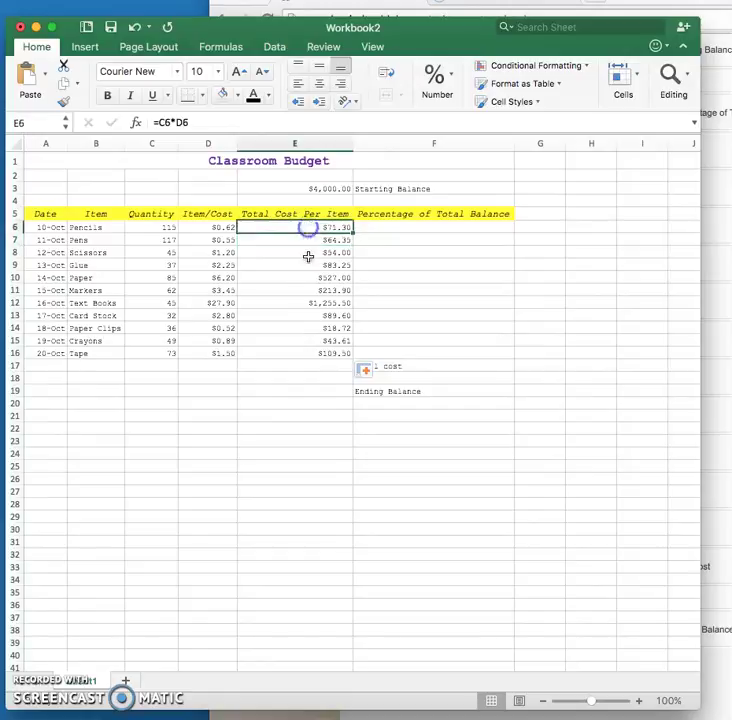
- Enter the formula =SUM(E6:E16) in E17, beside the Total cost label
click(311, 367)
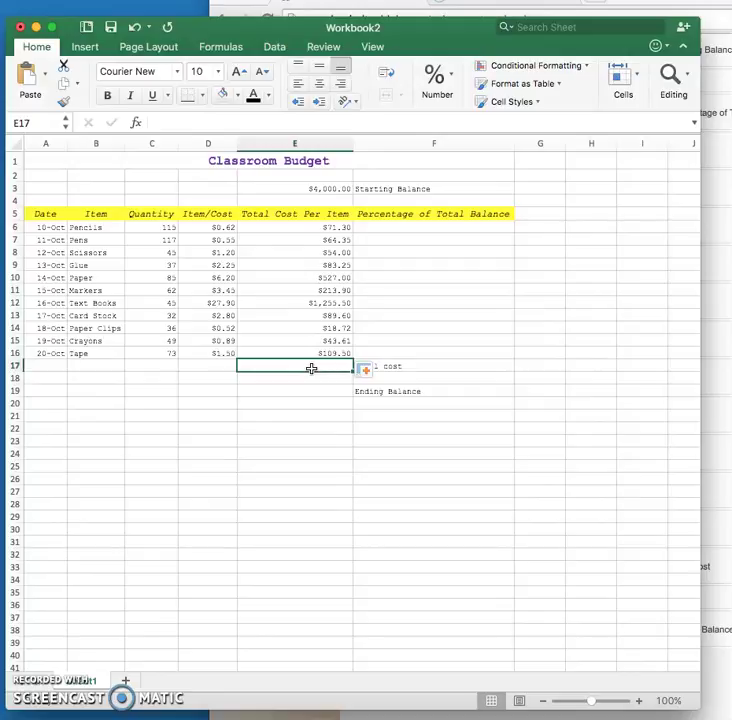
text(=)
key(BackSpace)
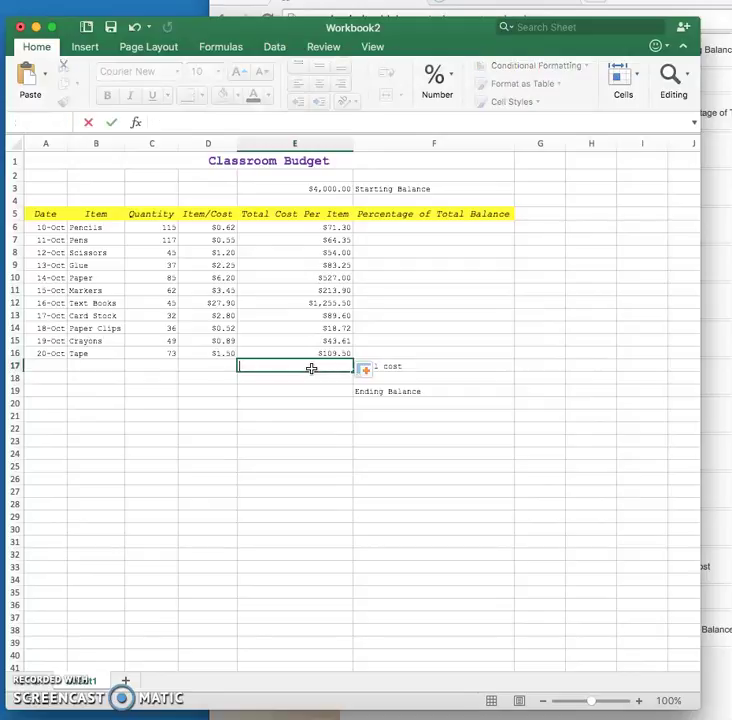
click(290, 369)
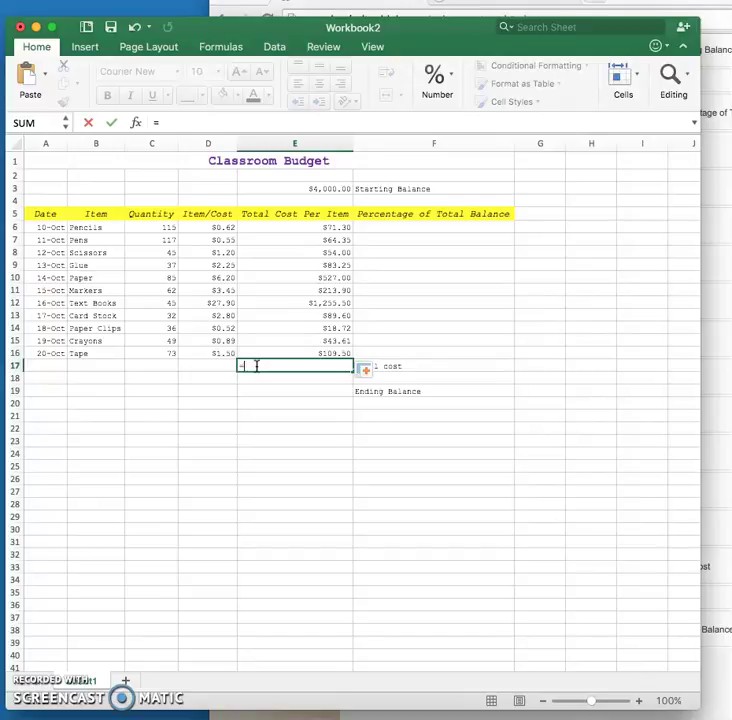
click(236, 49)
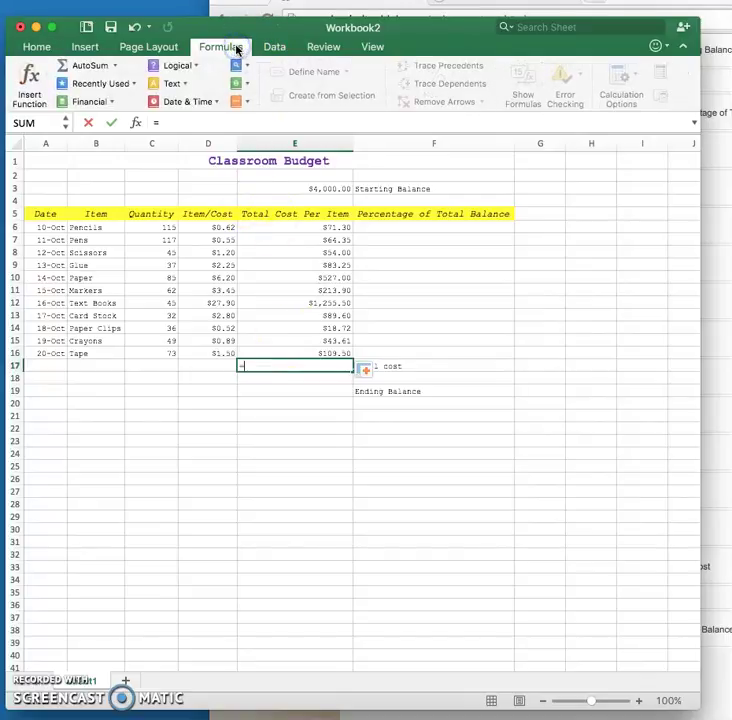
click(38, 49)
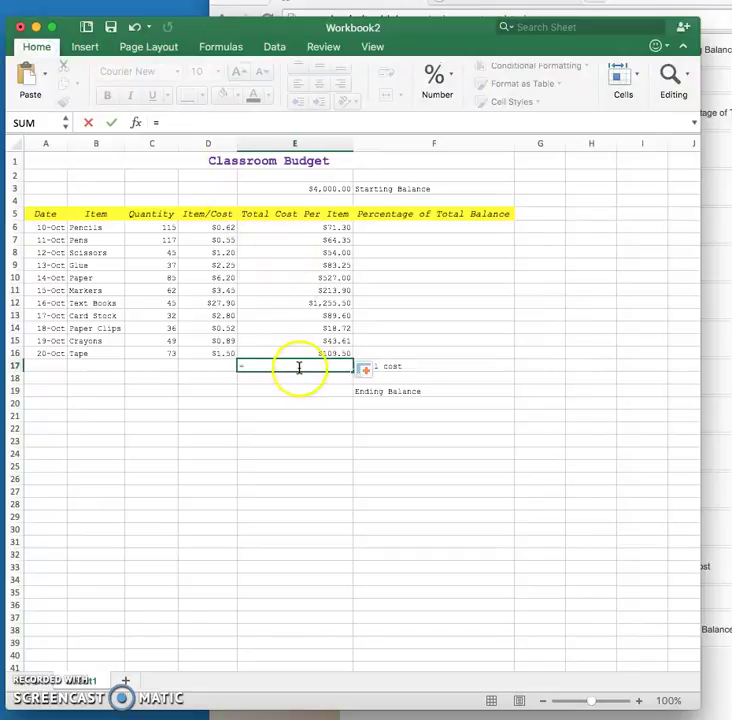
text(SU)
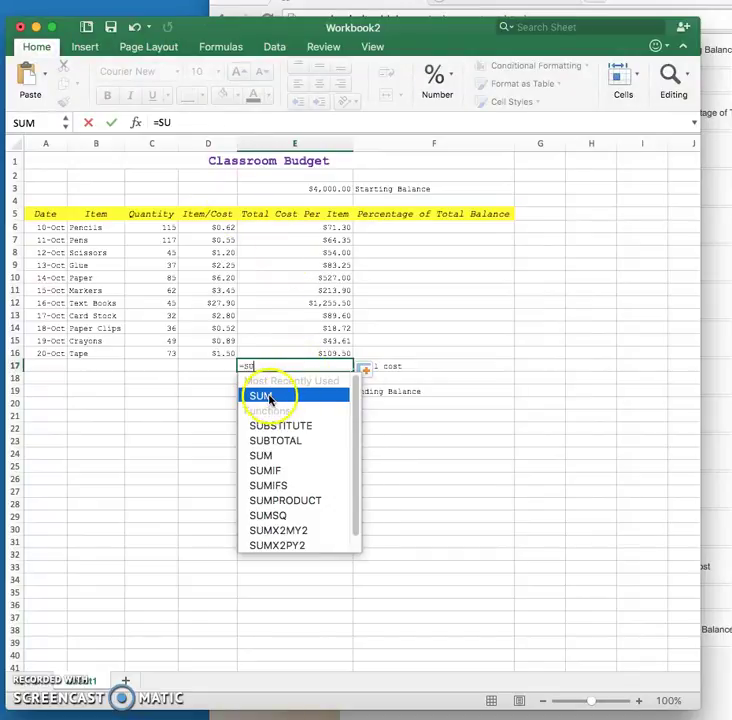
double_click(268, 397)
click(264, 367)
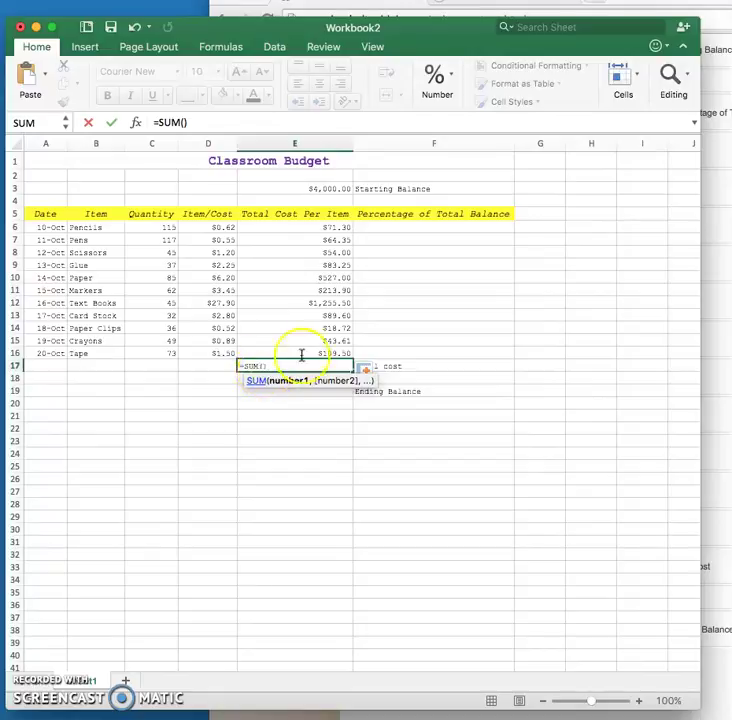
click(325, 226)
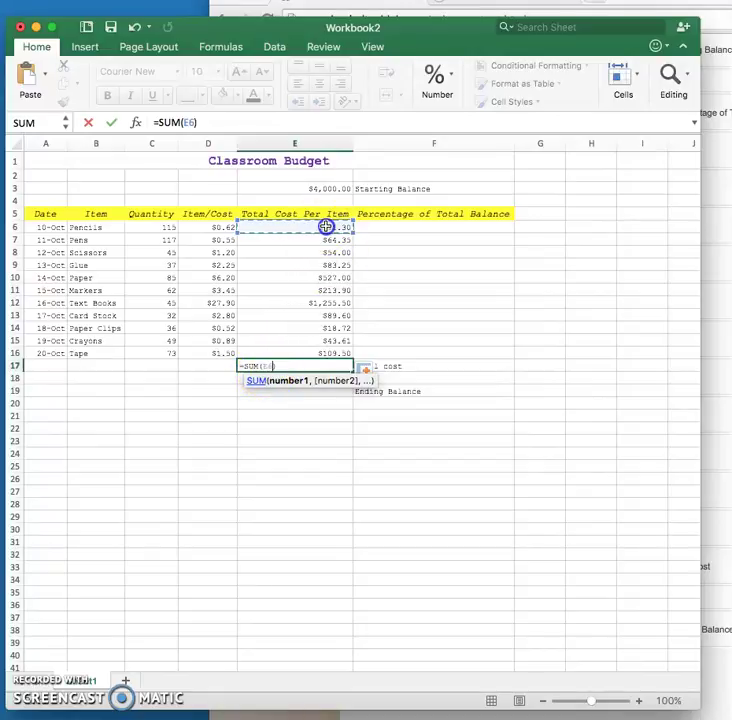
drag(325, 226, 315, 355)
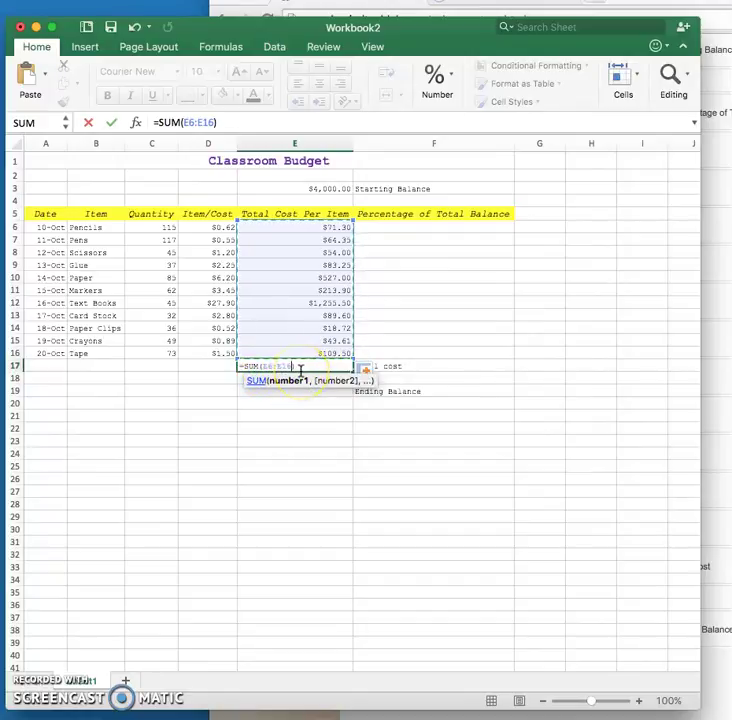
key(Return)
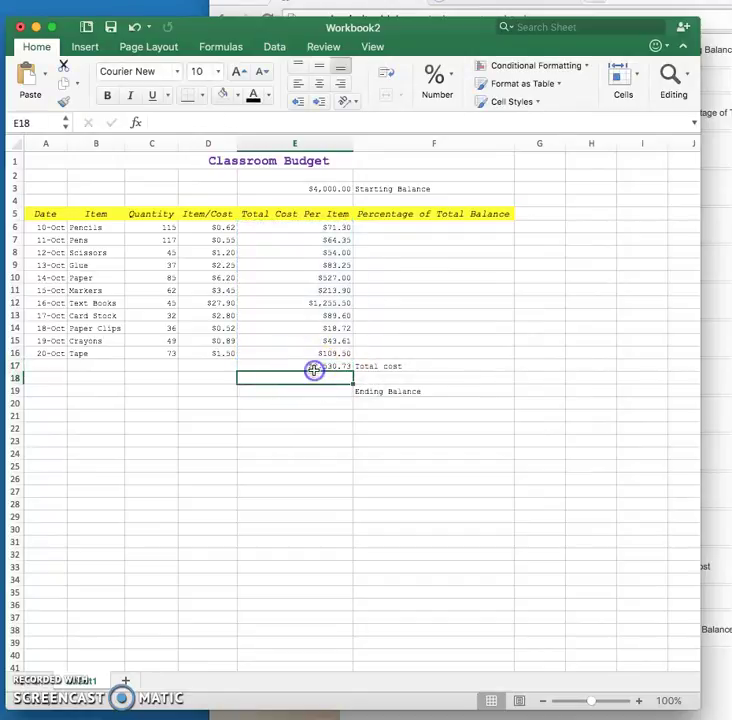
click(315, 366)
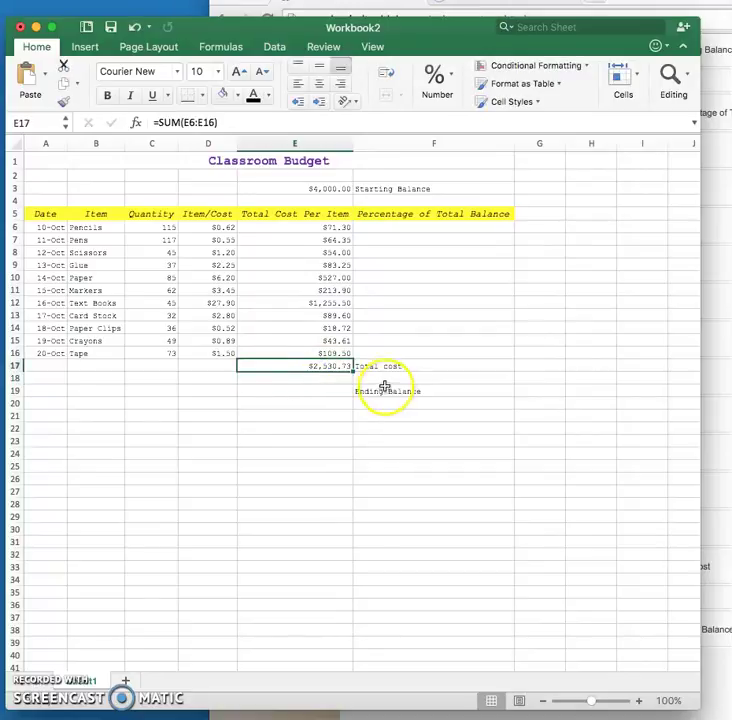
- Enter the formula =E3-E17 in E19 to calculate the Ending Balance
click(332, 392)
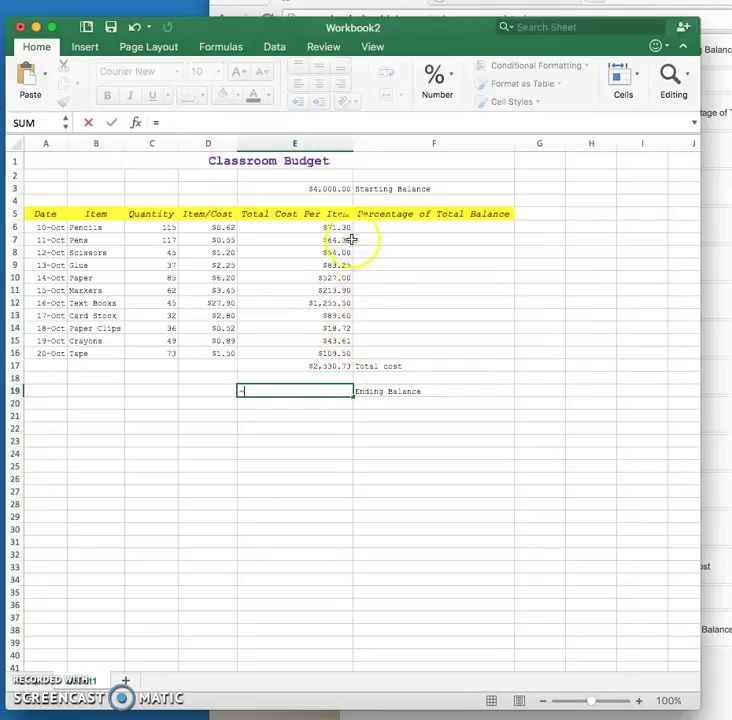
click(333, 188)
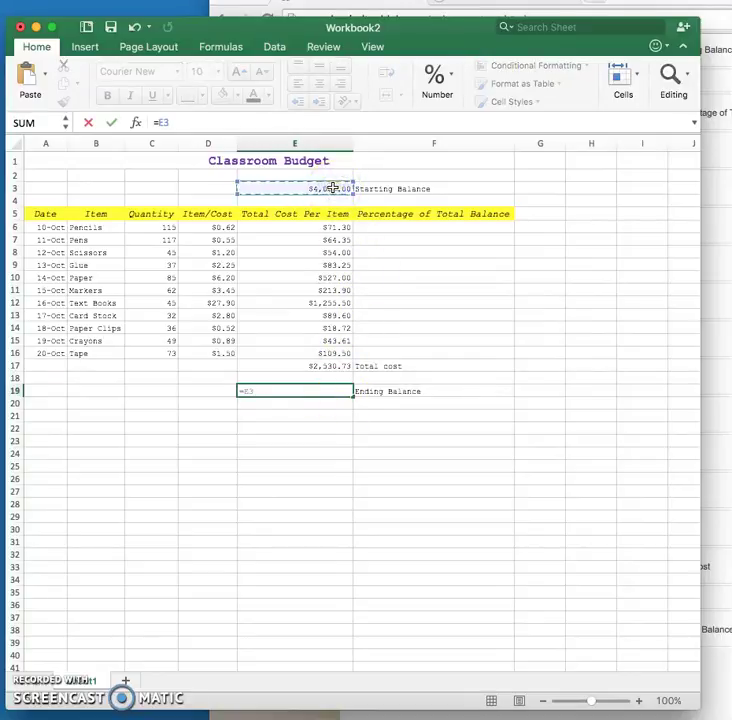
text(-)
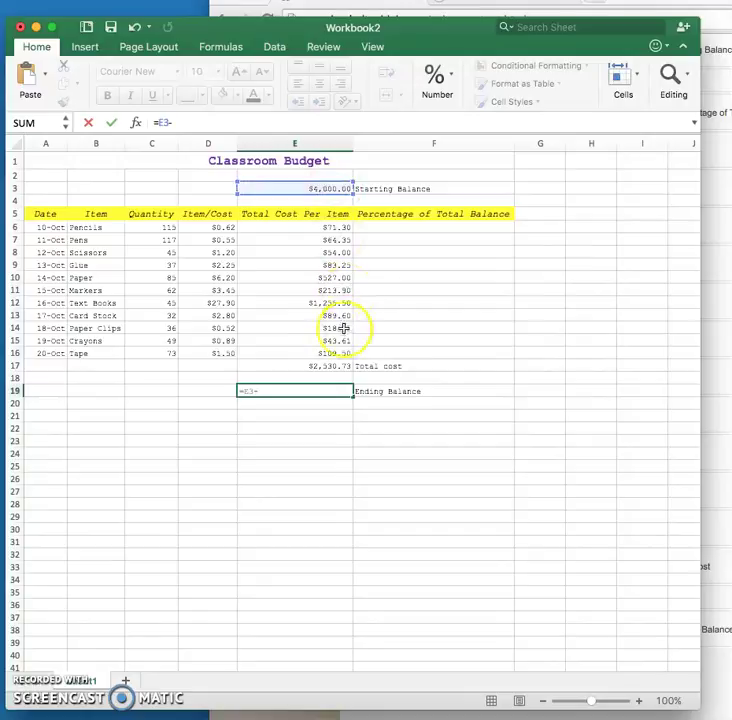
click(319, 365)
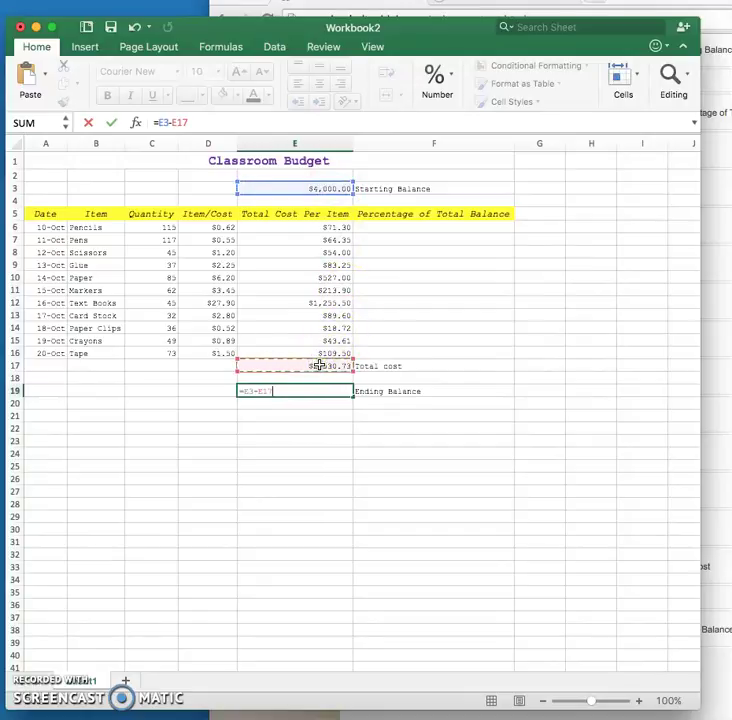
key(Return)
- Color the Ending Balance amount in E19 green
click(315, 393)
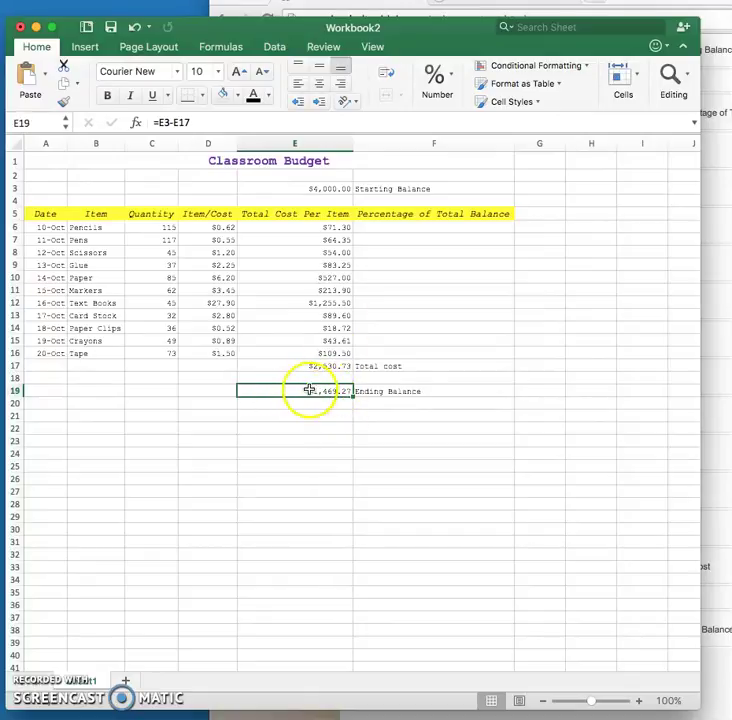
click(269, 96)
click(328, 272)
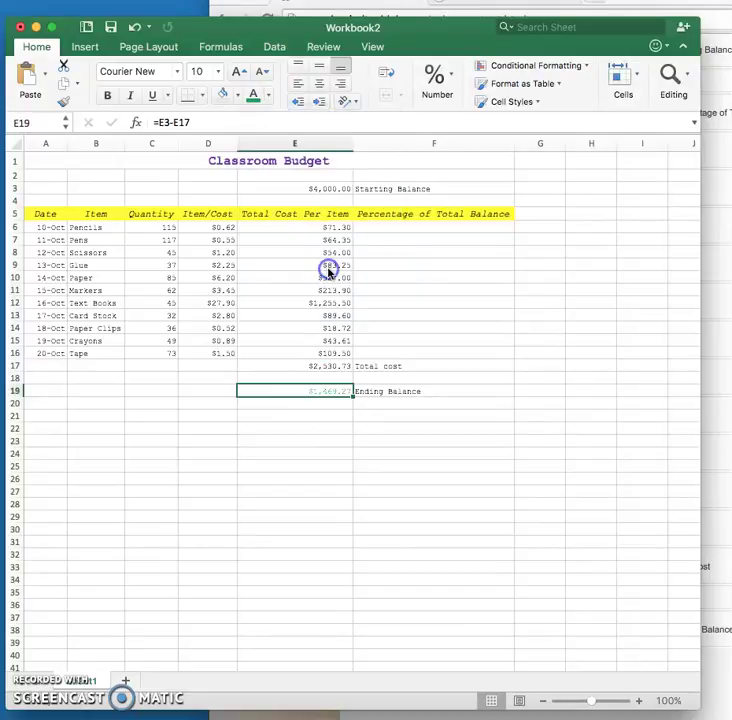
- Make the Ending Balance amount in E19 bold
click(106, 96)
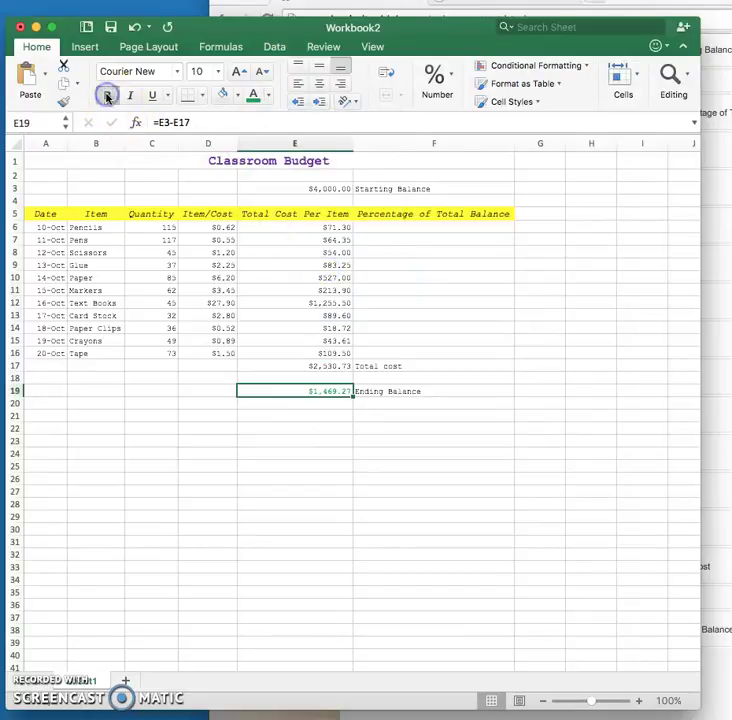
click(305, 441)
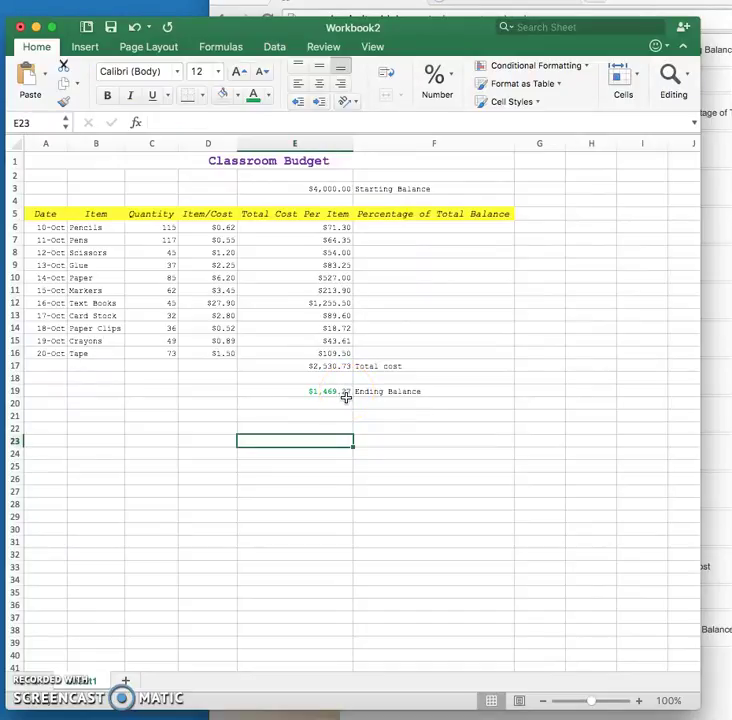
- Enter the formula =E6/$E$3 in F6 to calculate the Pencils' percentage of total balance, with an absolute reference to the Starting Balance
click(423, 226)
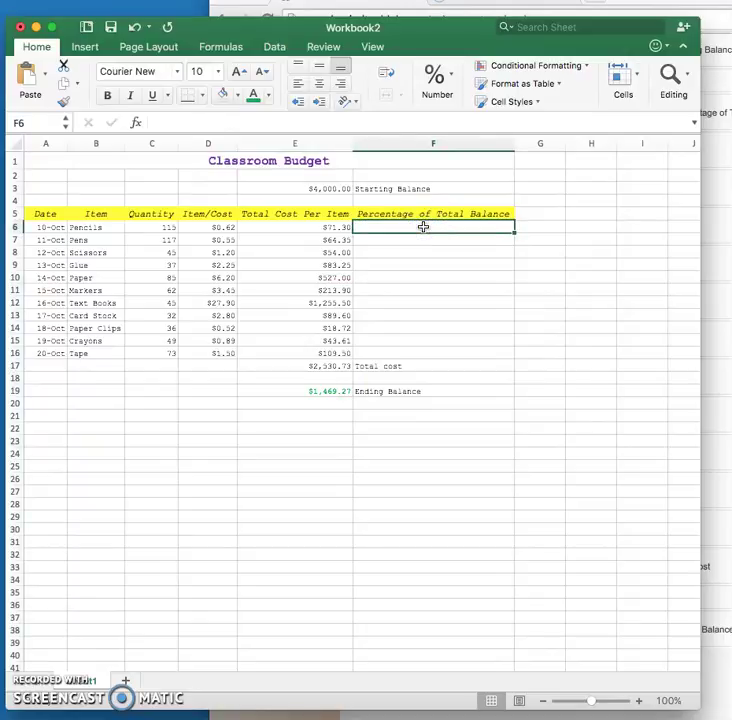
click(300, 226)
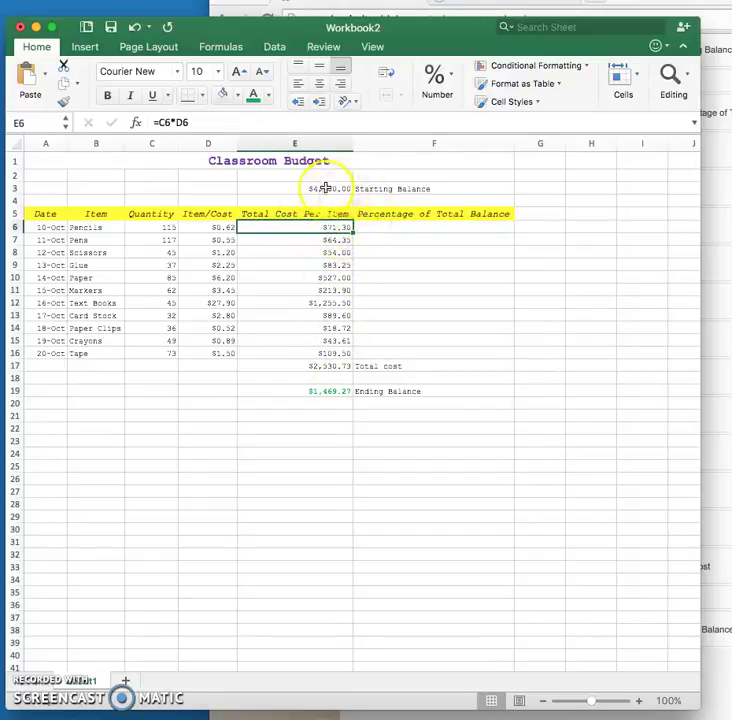
click(409, 230)
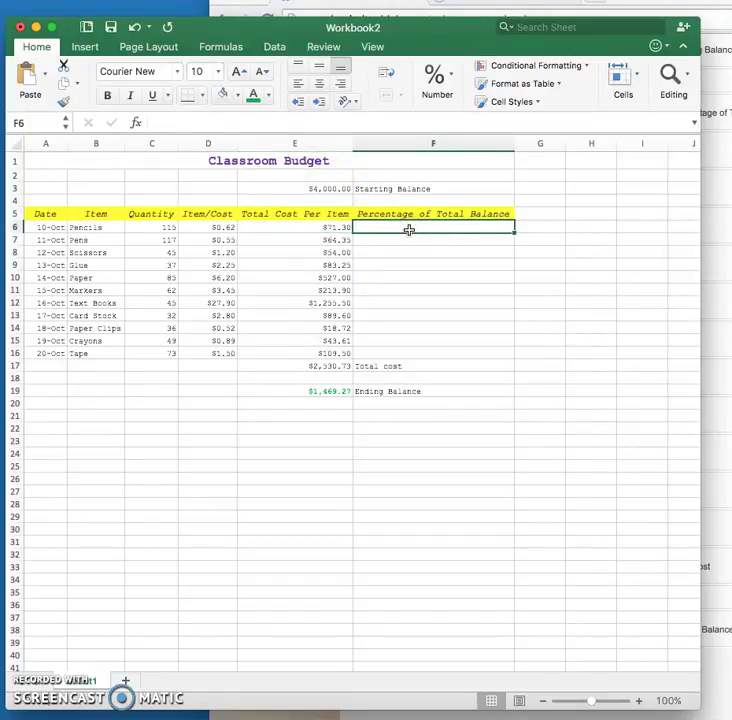
click(316, 229)
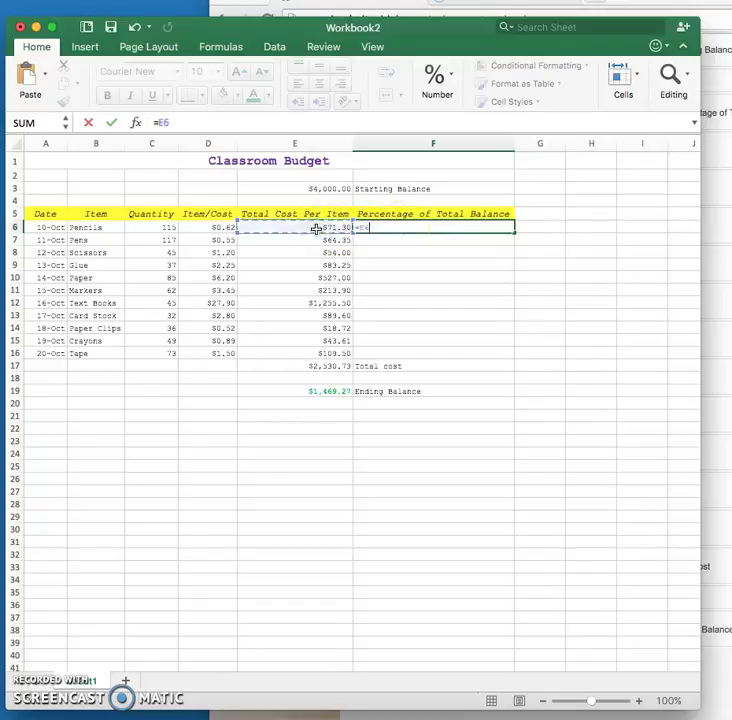
text(/)
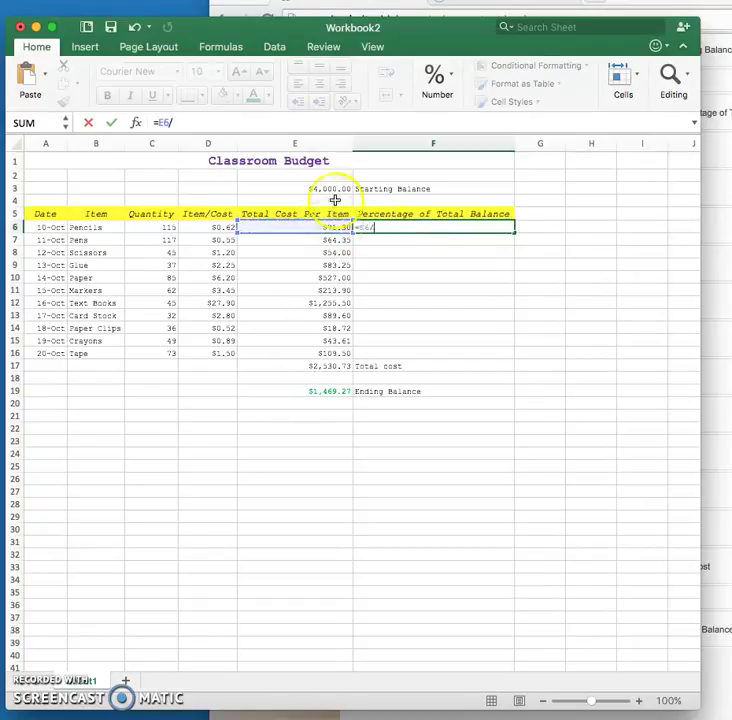
click(340, 188)
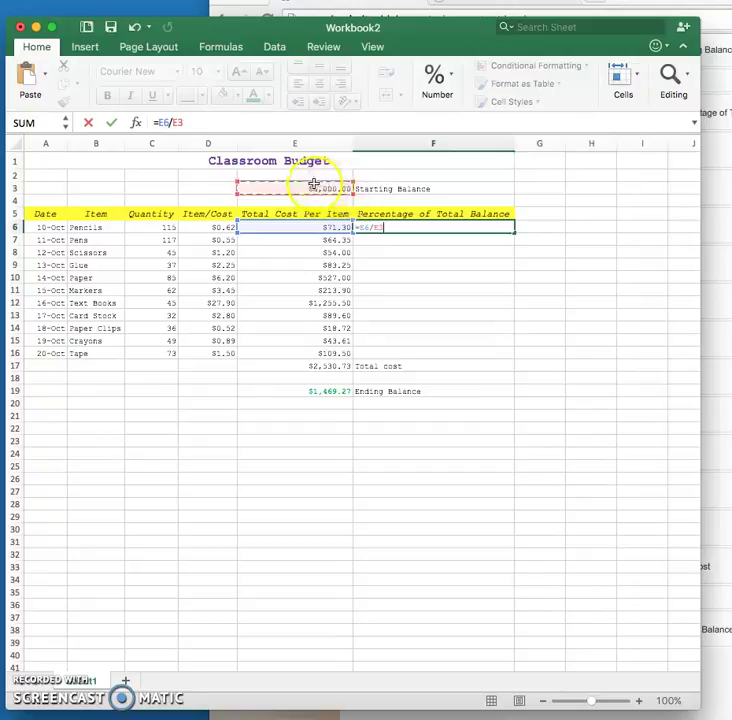
click(172, 121)
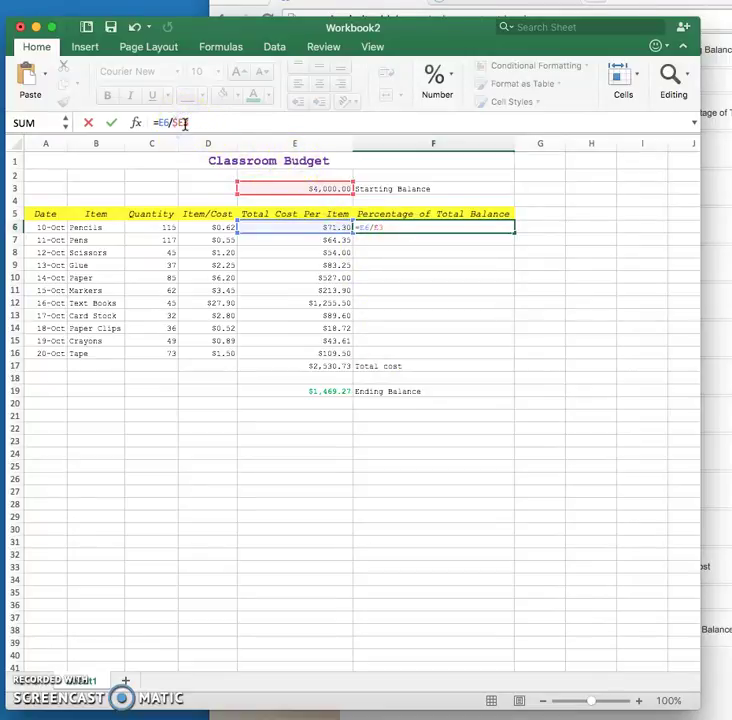
click(442, 225)
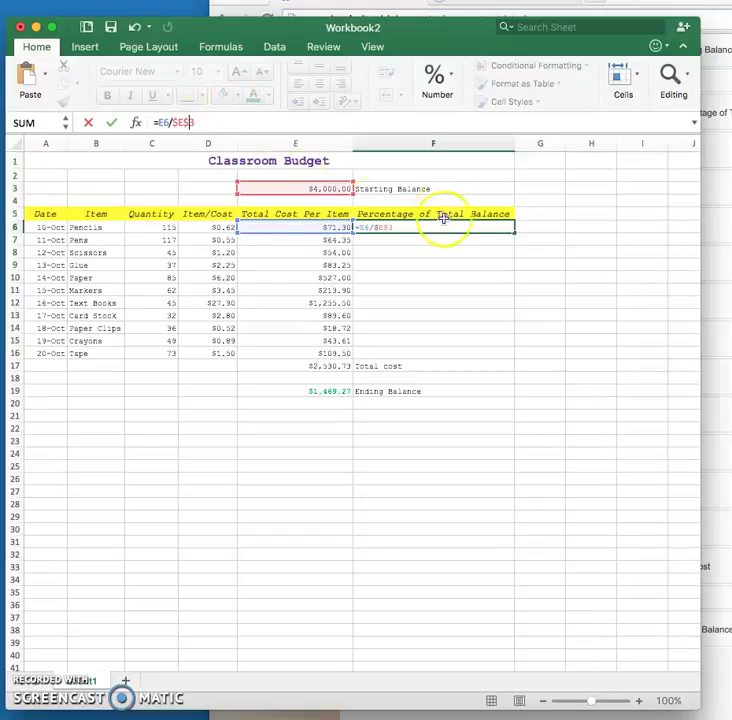
key(Return)
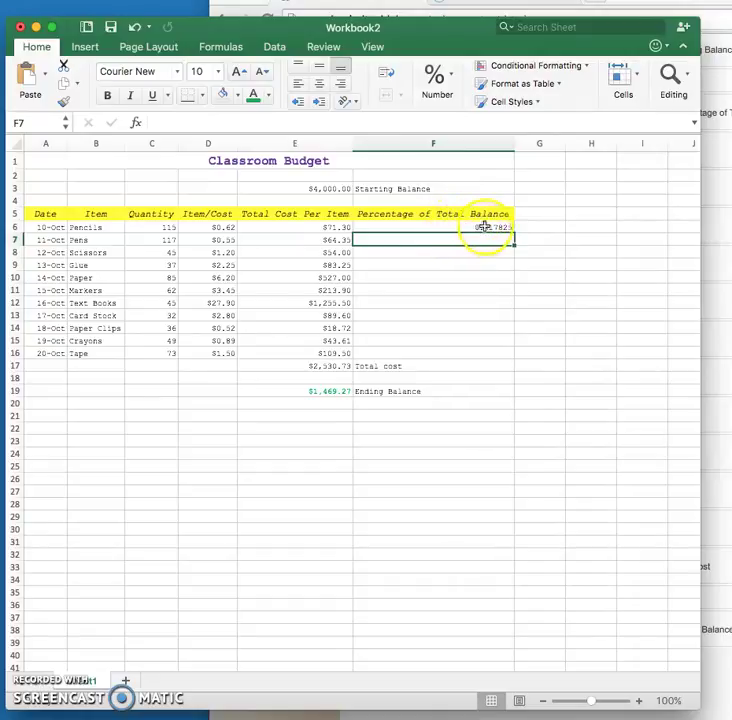
- Format the result in F6 as a percentage with two decimal places
click(484, 227)
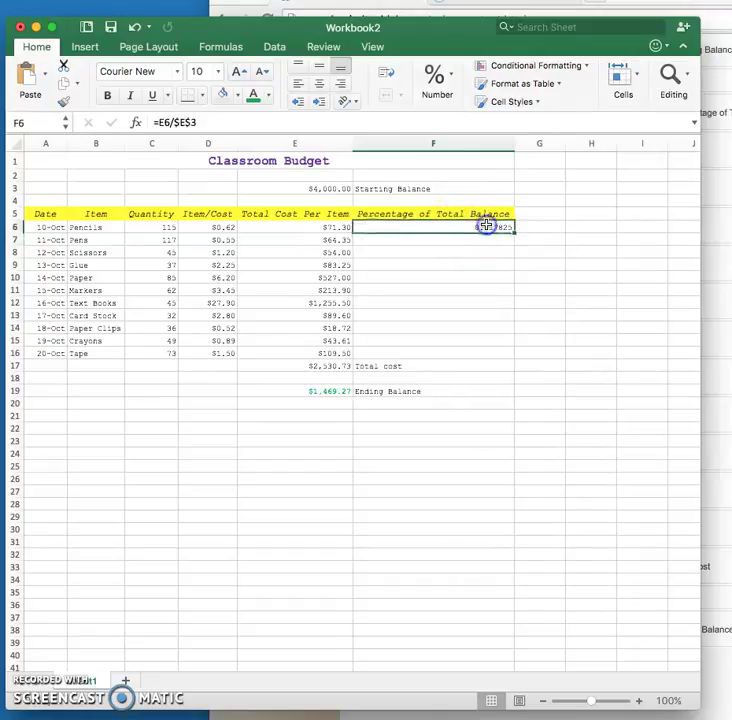
click(452, 78)
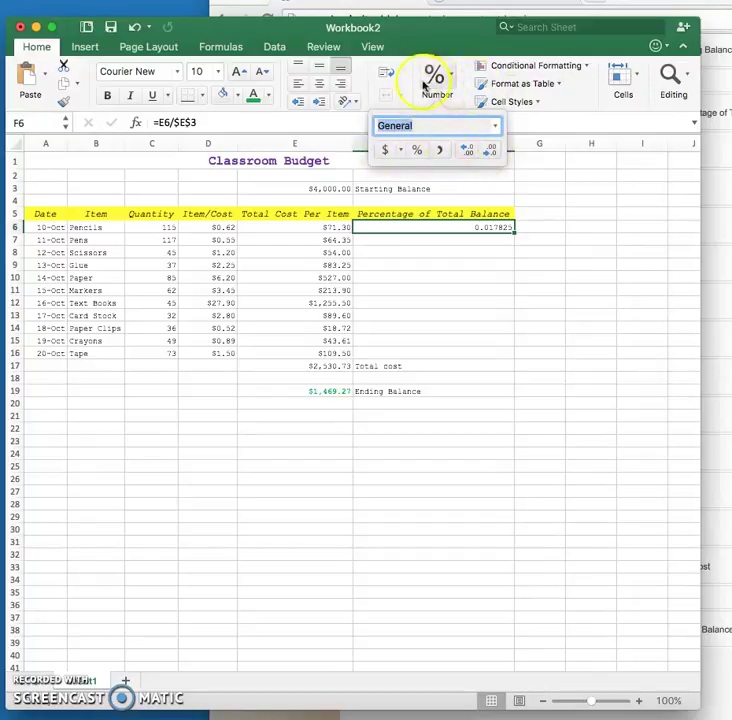
click(420, 153)
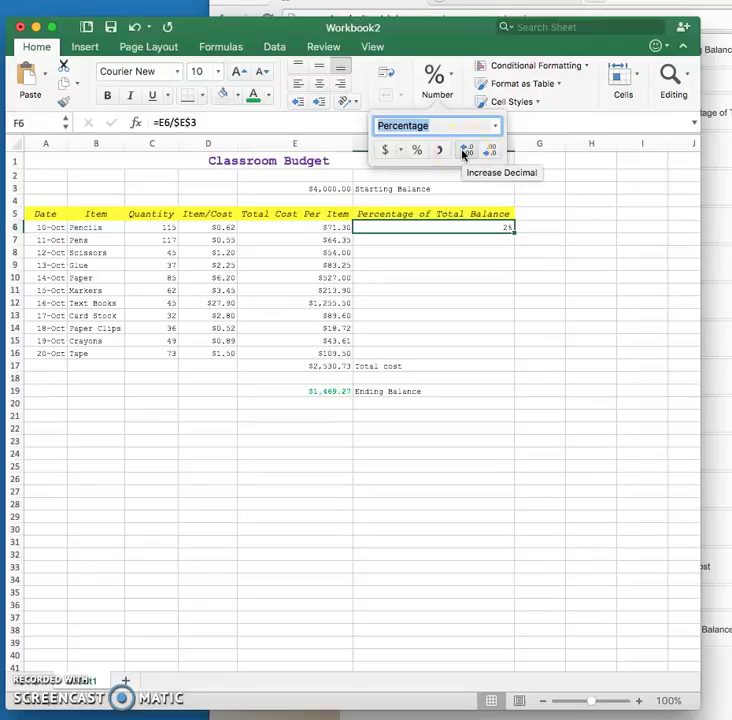
click(465, 151)
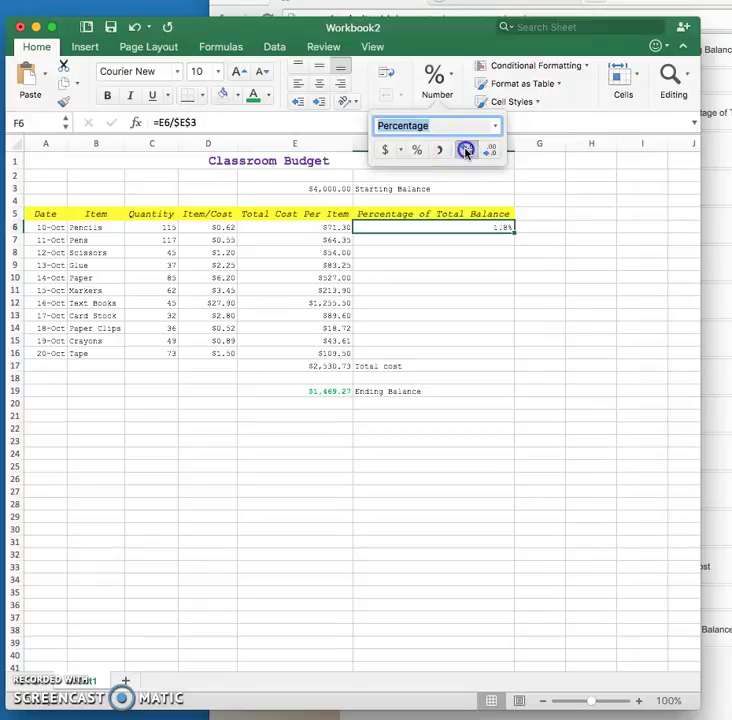
click(465, 151)
click(490, 152)
click(486, 151)
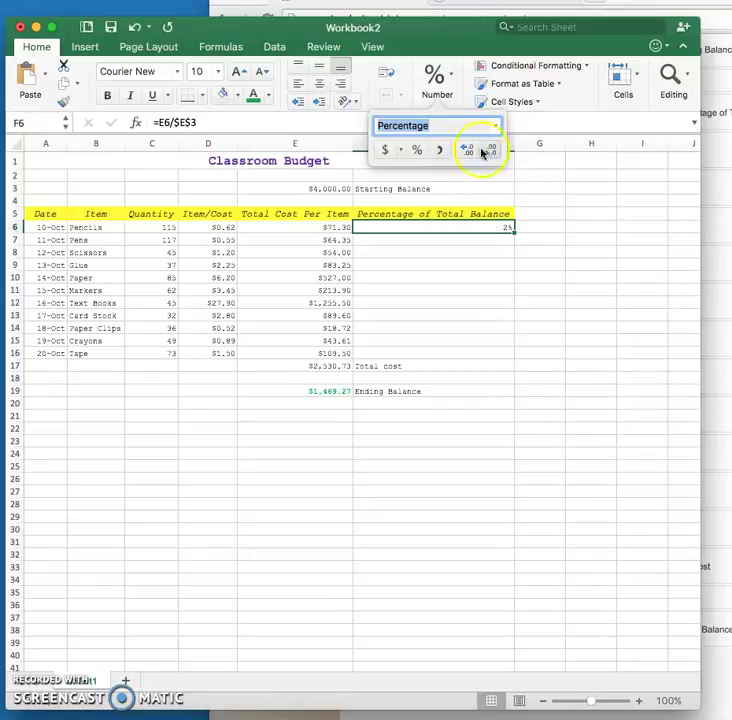
click(470, 151)
click(495, 224)
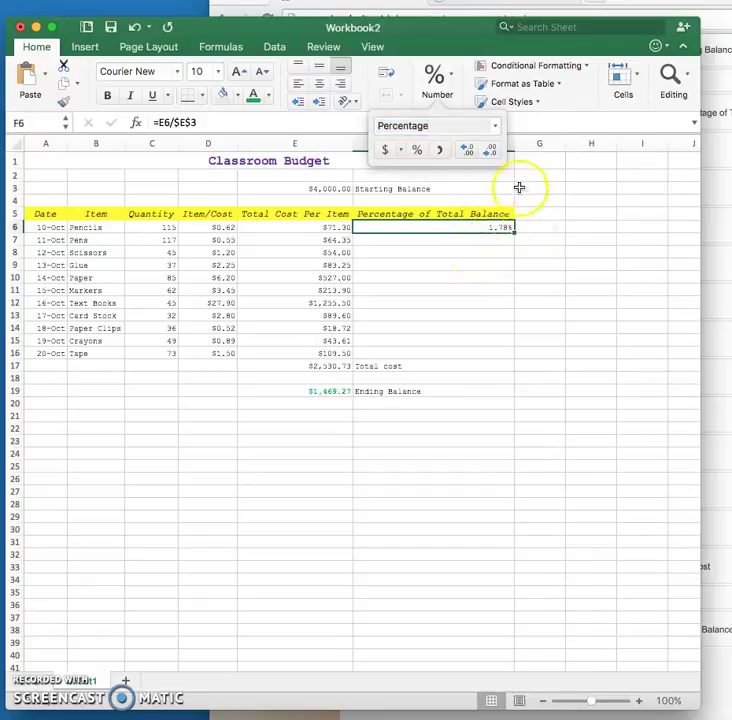
- Fill the Percentage of Total Balance formula from F6 down through F16 and check the copied cell references
drag(512, 233, 505, 355)
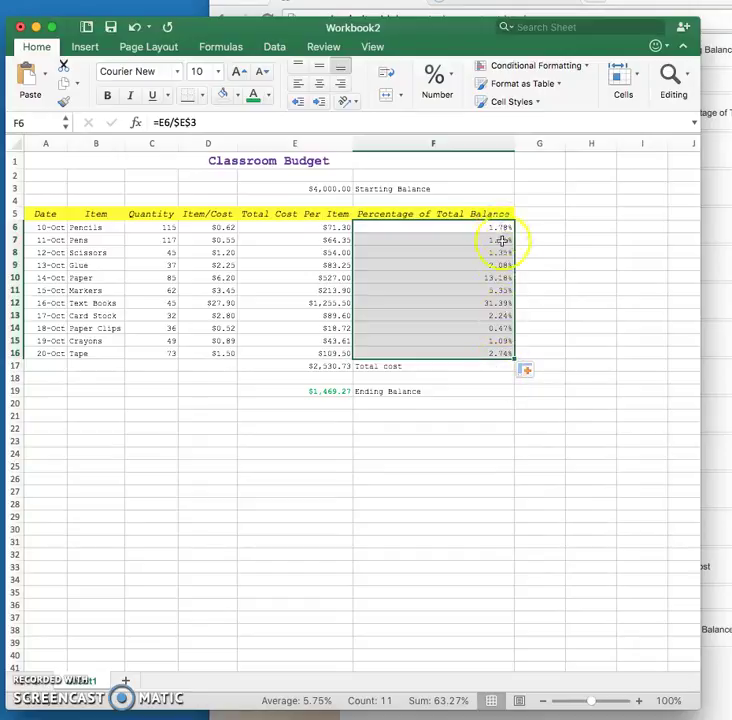
click(492, 289)
click(479, 253)
click(474, 316)
click(469, 354)
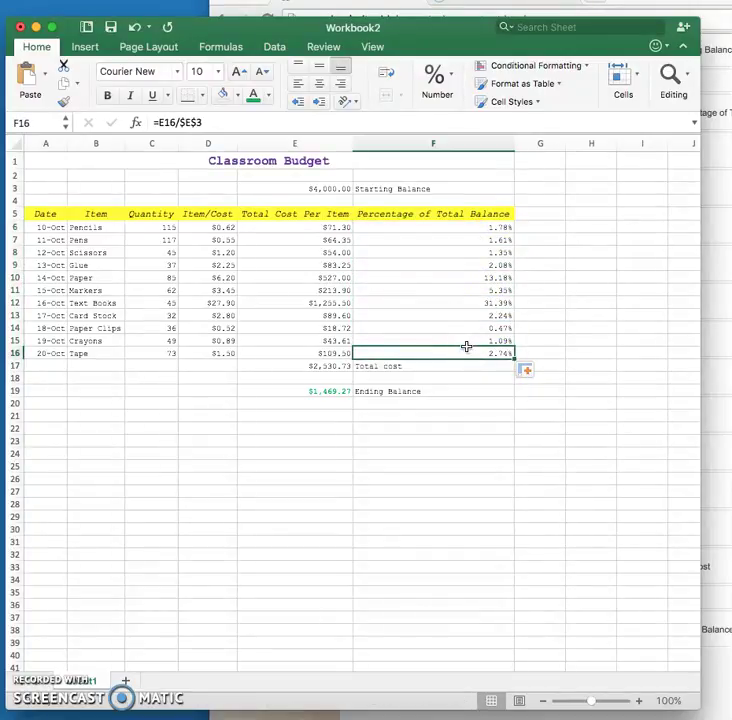
click(444, 467)
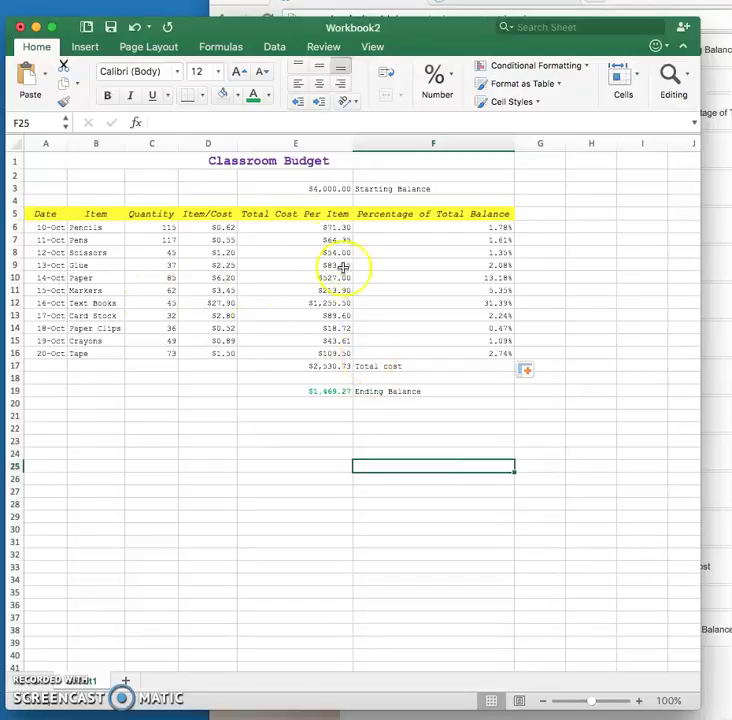
- Apply All Borders to the budget table in A5:F16
drag(50, 211, 430, 347)
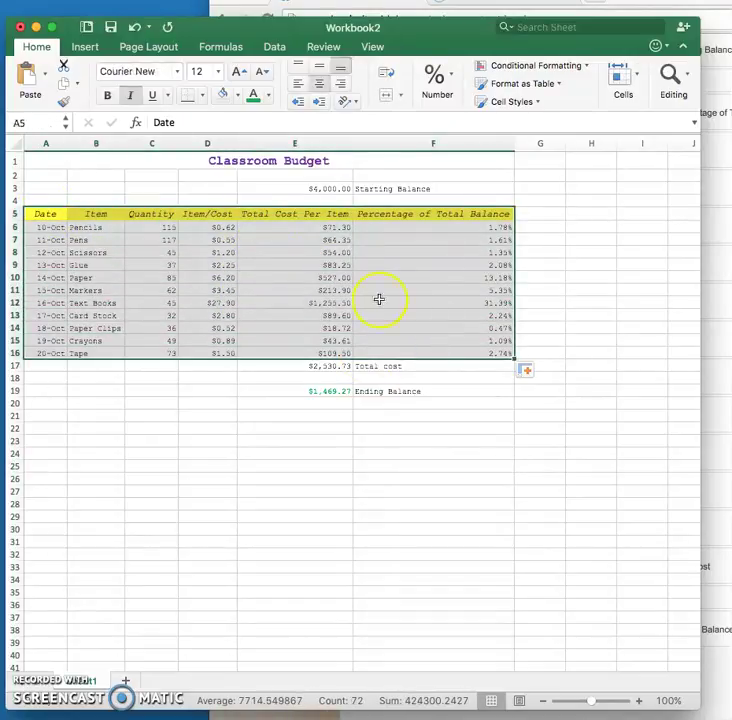
click(203, 98)
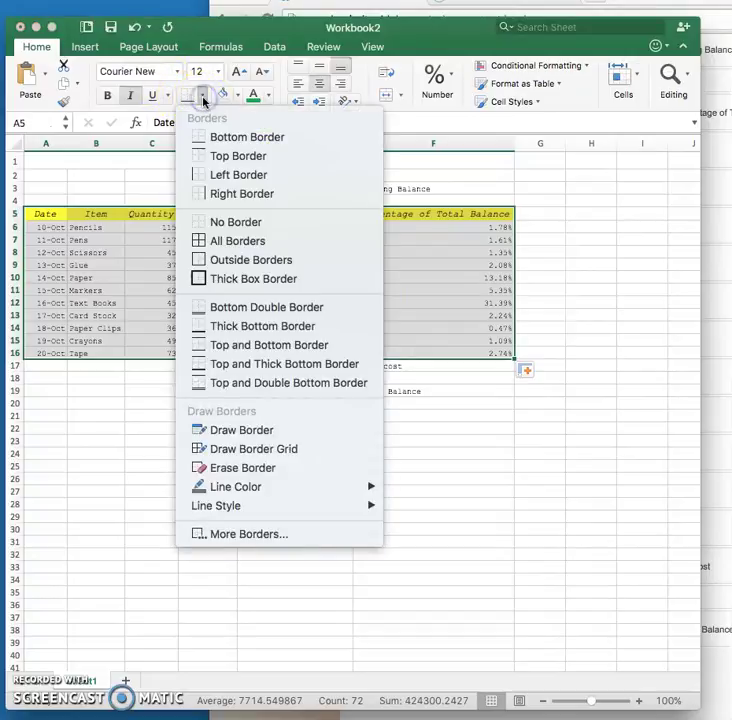
click(226, 241)
click(222, 302)
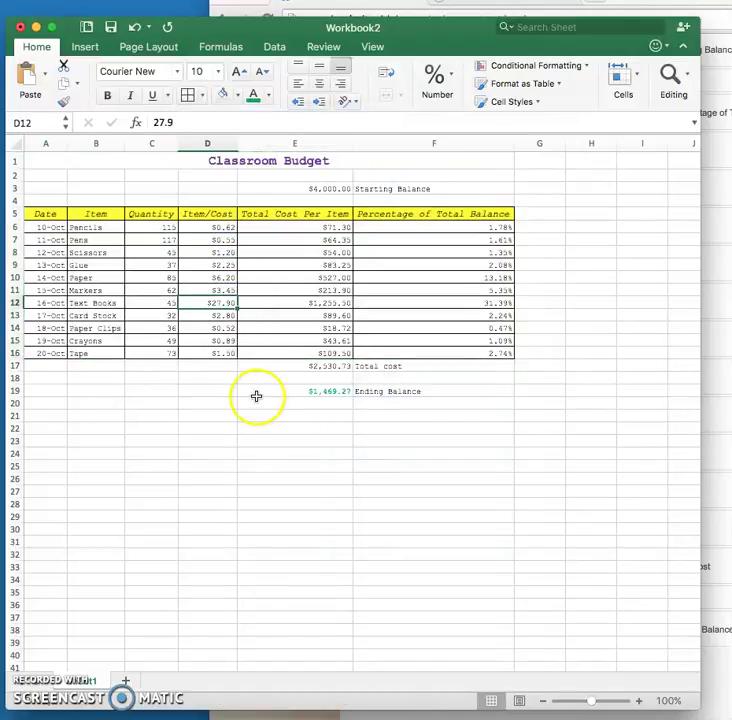
- Apply thick outline and inside borders to the header row A5:F5
drag(57, 214, 401, 214)
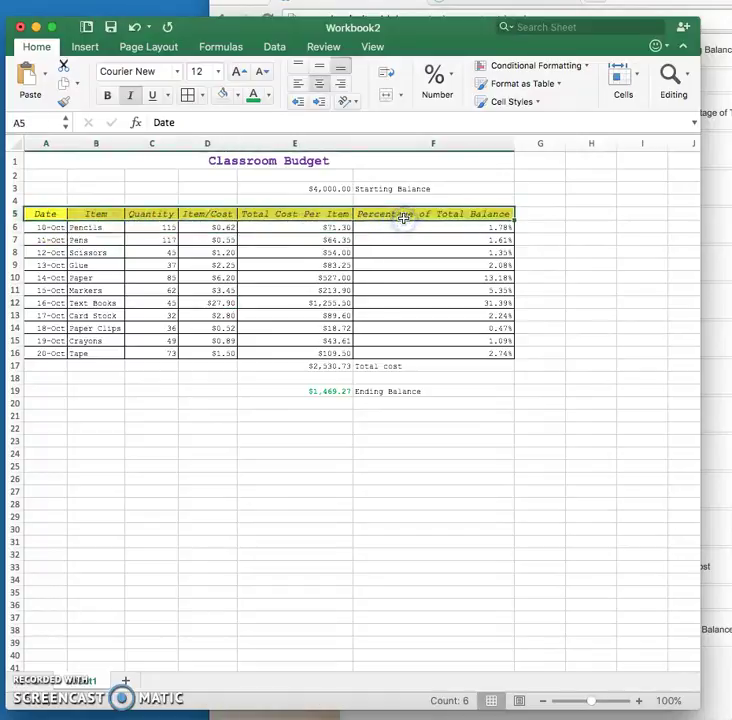
click(202, 96)
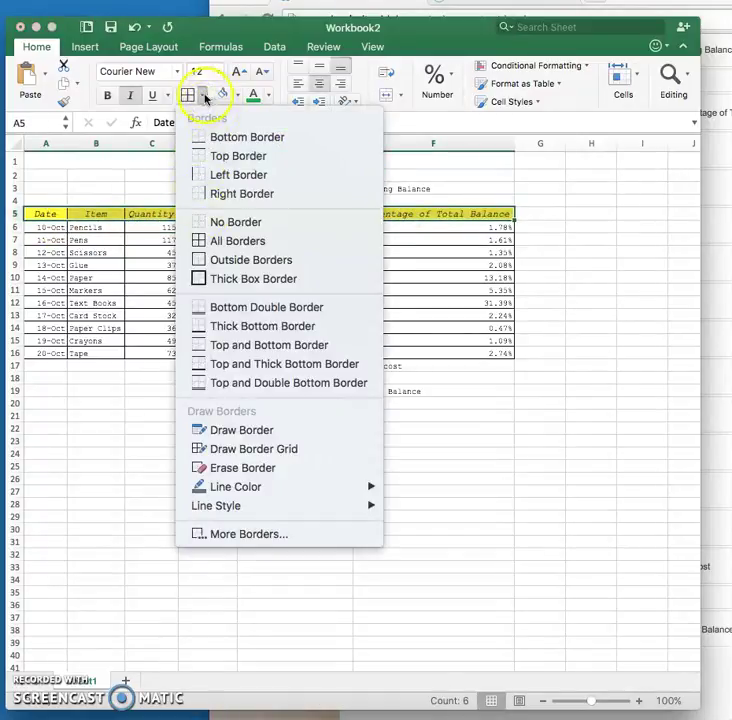
click(241, 535)
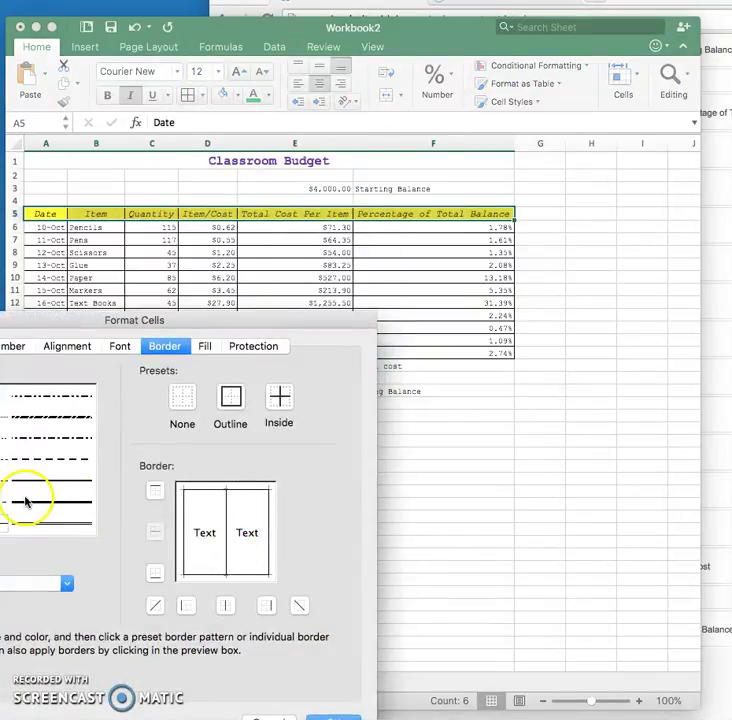
click(25, 502)
click(230, 398)
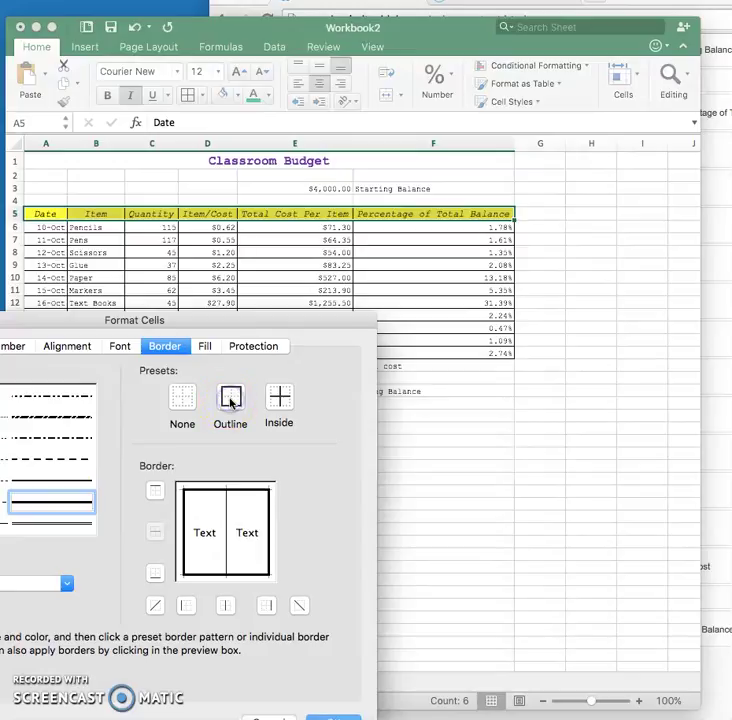
click(280, 396)
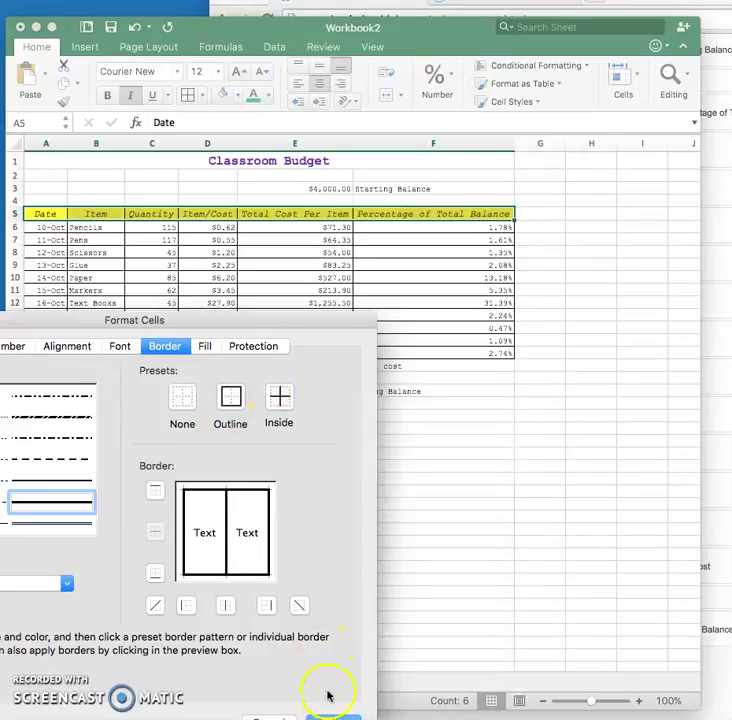
key(Return)
click(335, 492)
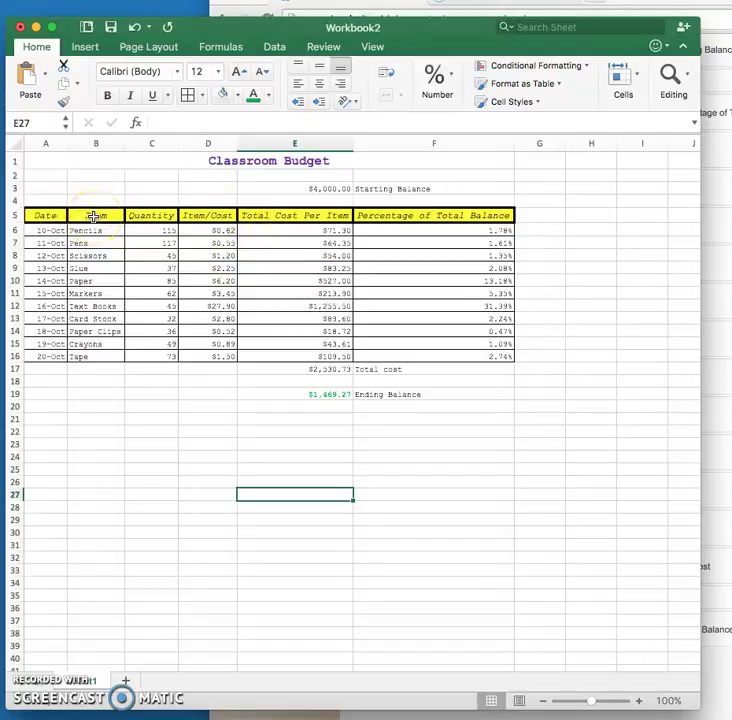
- Try a 3-D Clustered Bar chart of the Item and Percentage of Total Balance columns, B5:B16 and F5:F16, and delete it
drag(93, 216, 96, 357)
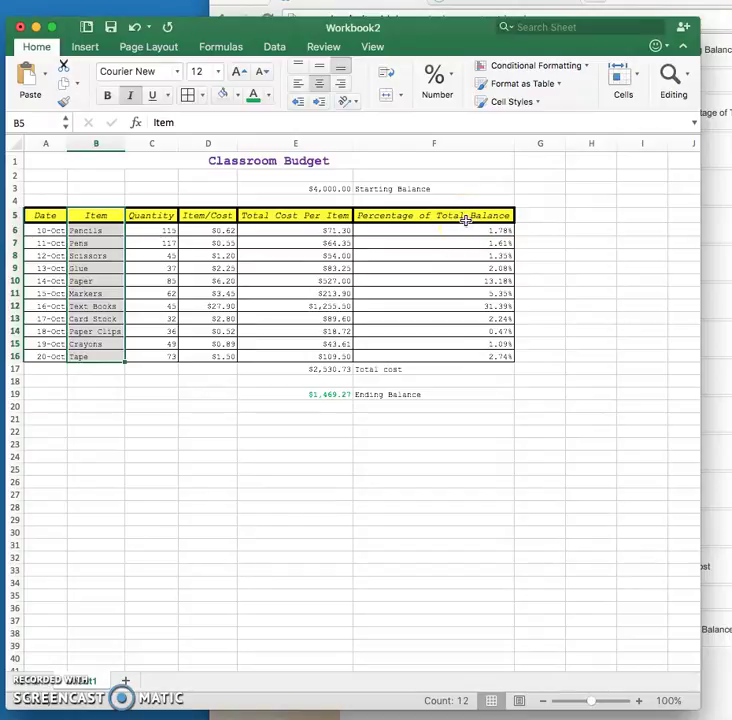
drag(465, 217, 456, 357)
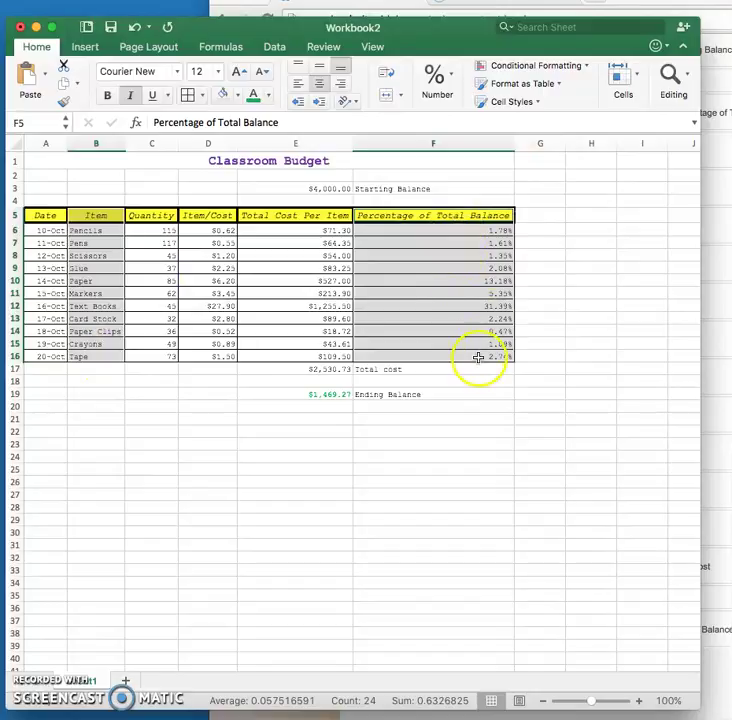
click(90, 48)
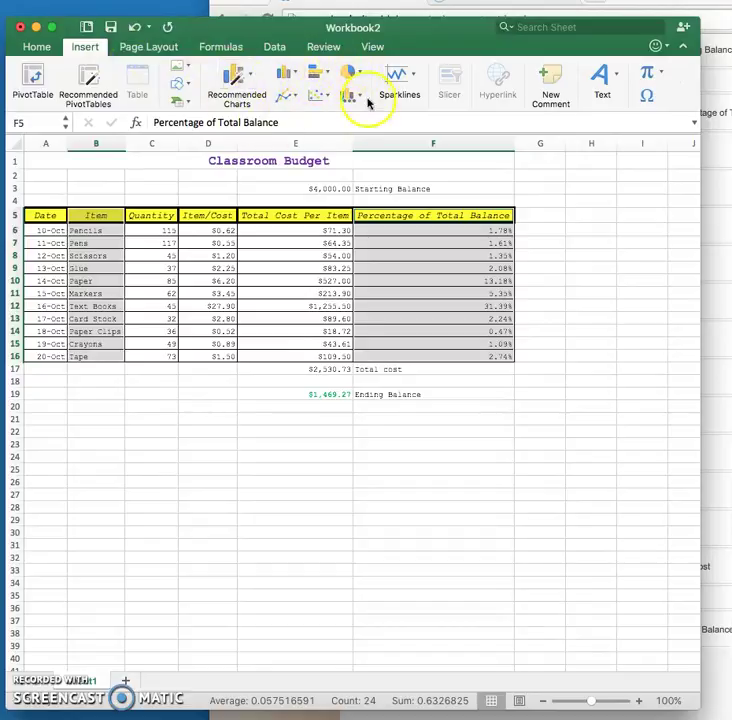
click(322, 74)
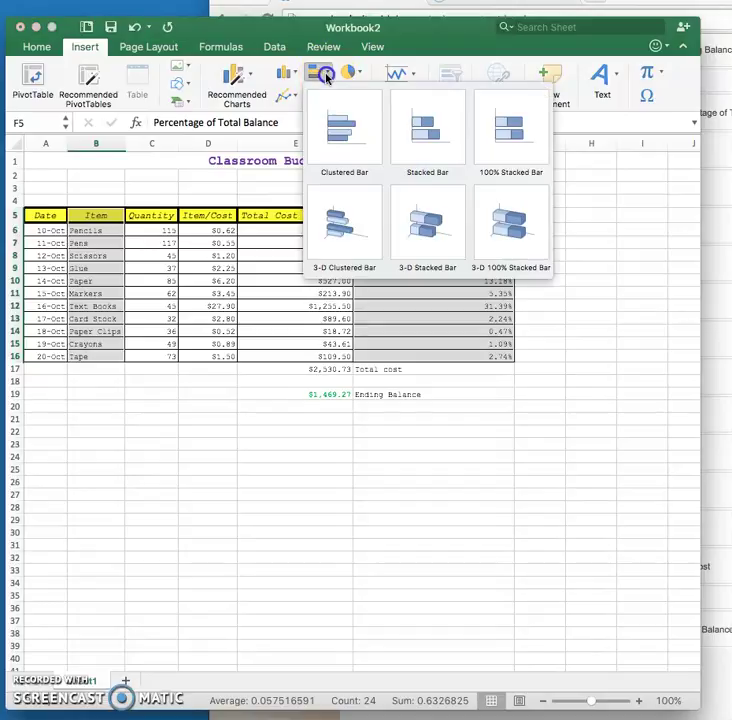
click(335, 225)
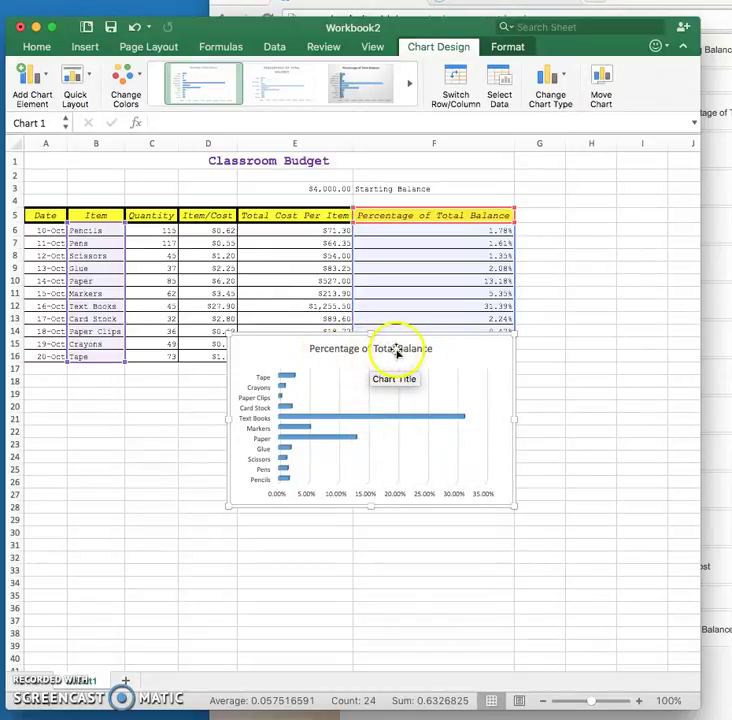
key(Delete)
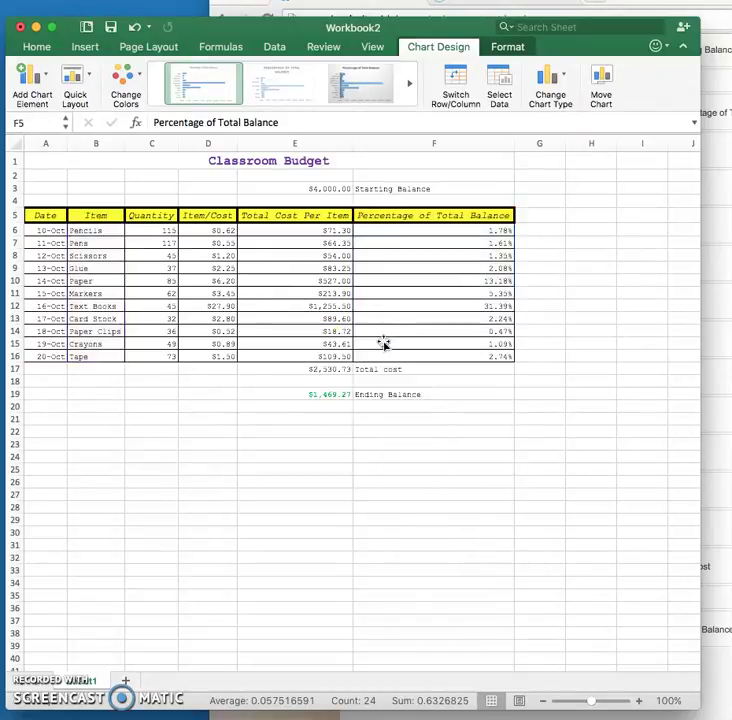
- Insert a 3-D Clustered Bar chart of Item and Total Cost Per Item, B5:B16 and E5:E16, and place it below the Ending Balance row
click(150, 507)
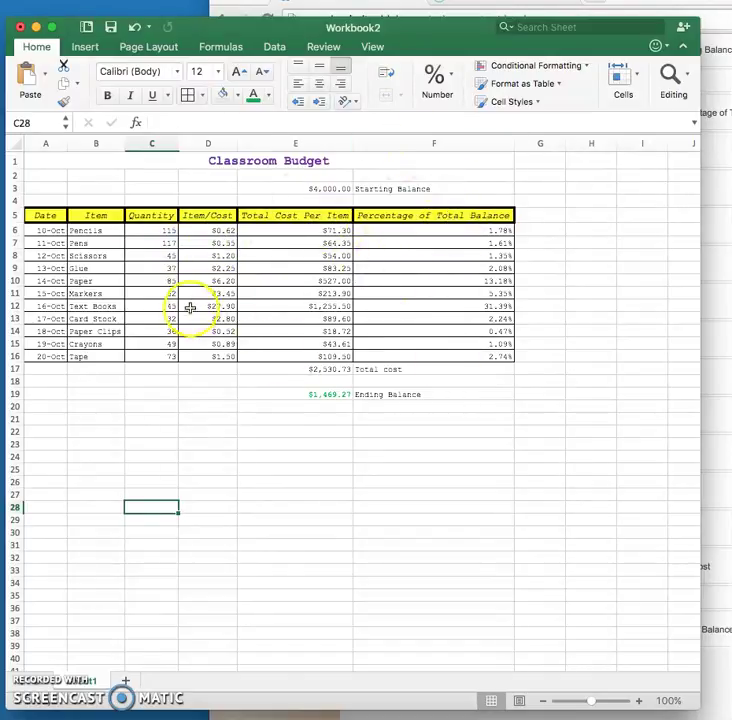
click(96, 217)
drag(96, 217, 98, 356)
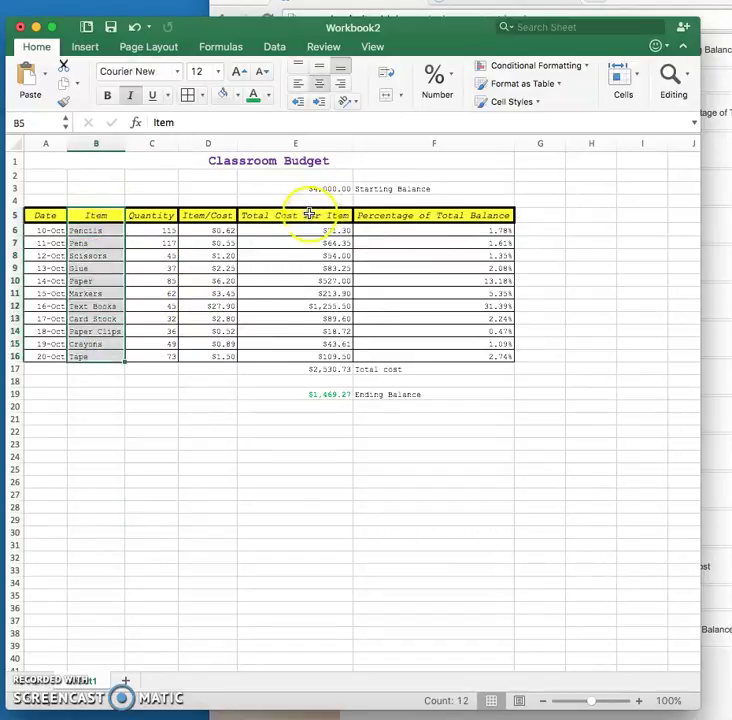
drag(310, 213, 299, 356)
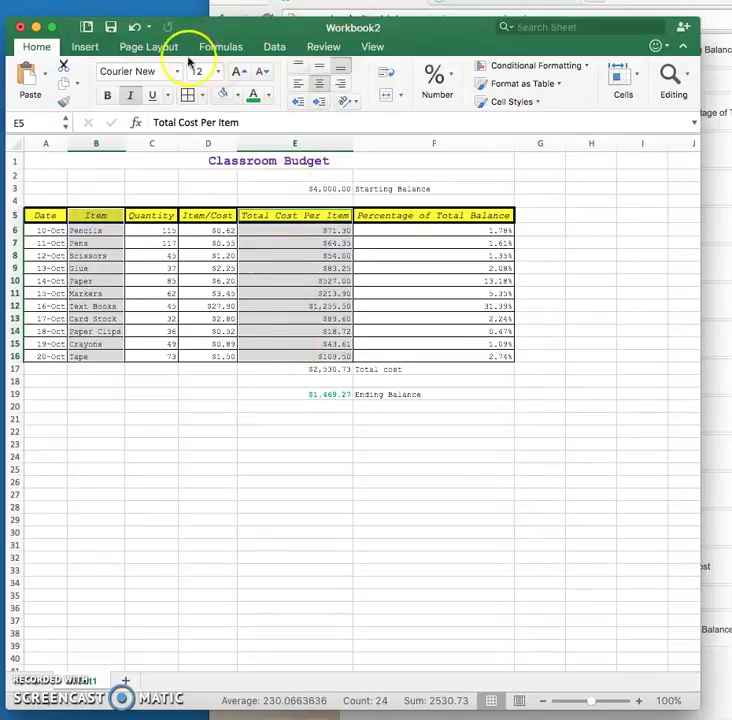
click(86, 48)
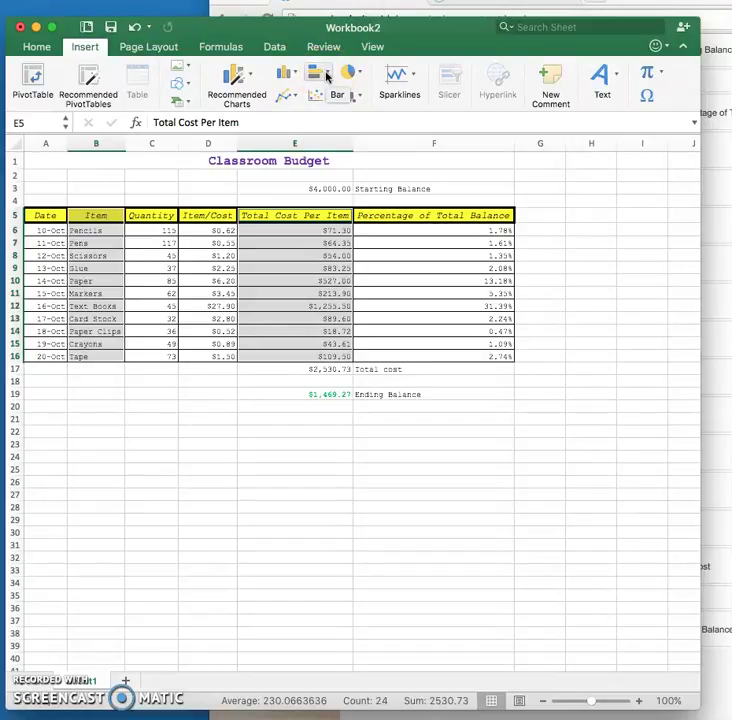
click(326, 77)
click(322, 209)
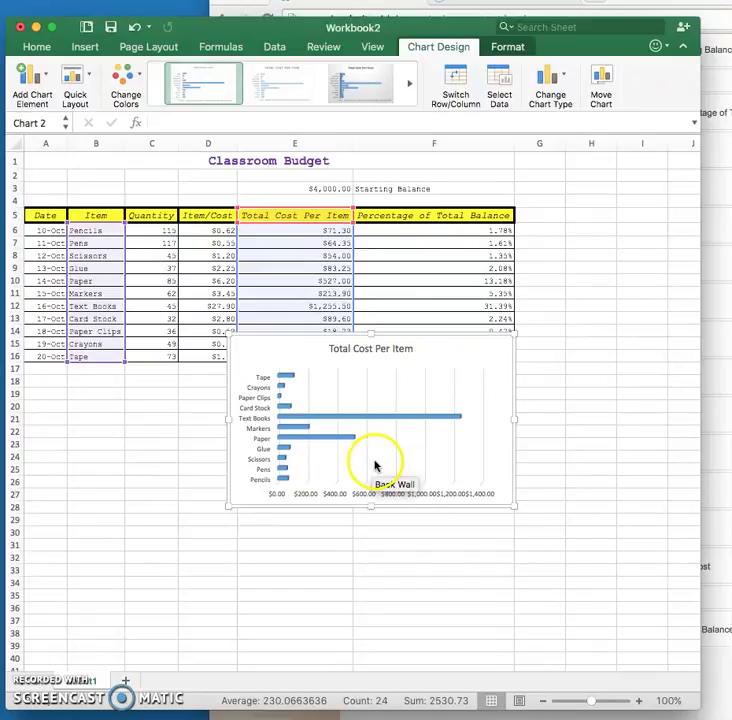
drag(386, 334, 276, 414)
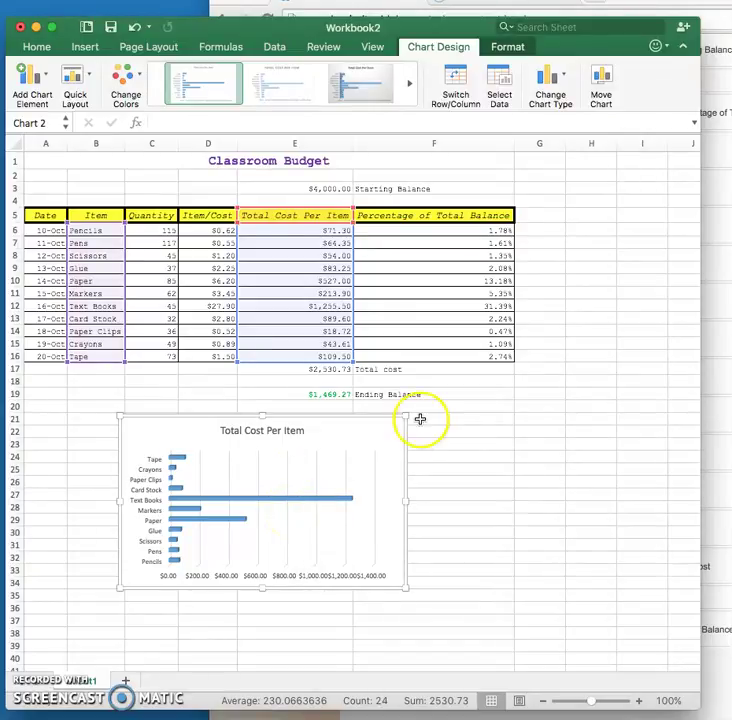
- Add data labels showing only the values to the Total Cost Per Item chart, with leader lines turned off
click(47, 84)
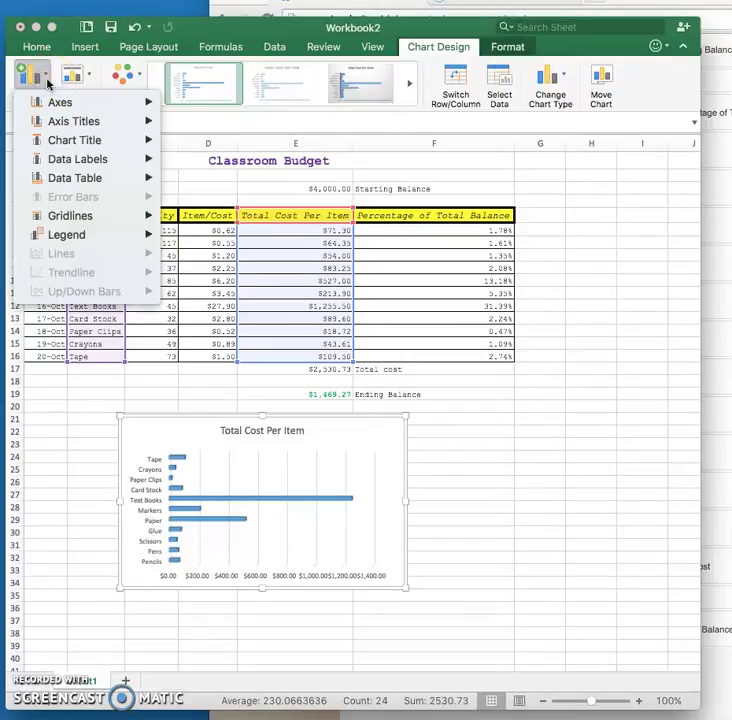
mouse_move(93, 165)
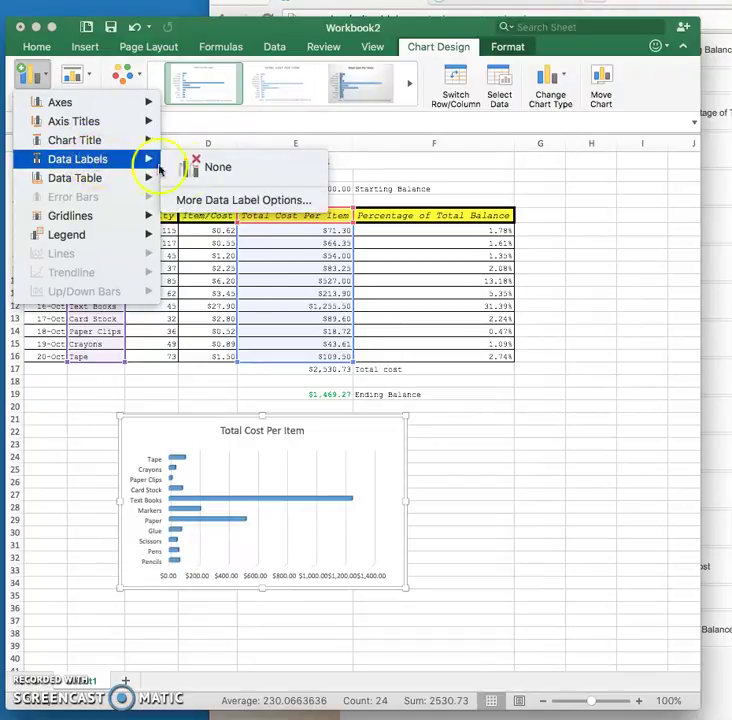
click(203, 201)
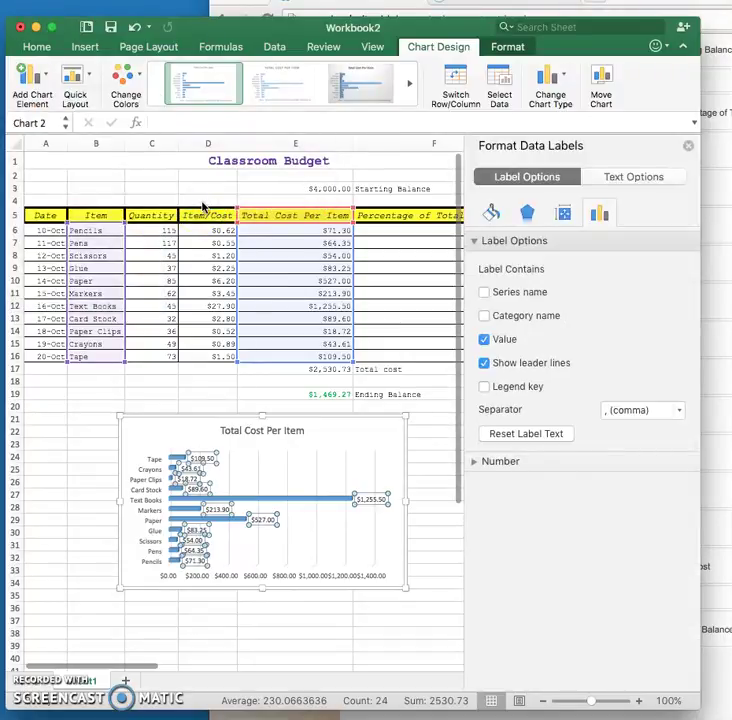
click(486, 365)
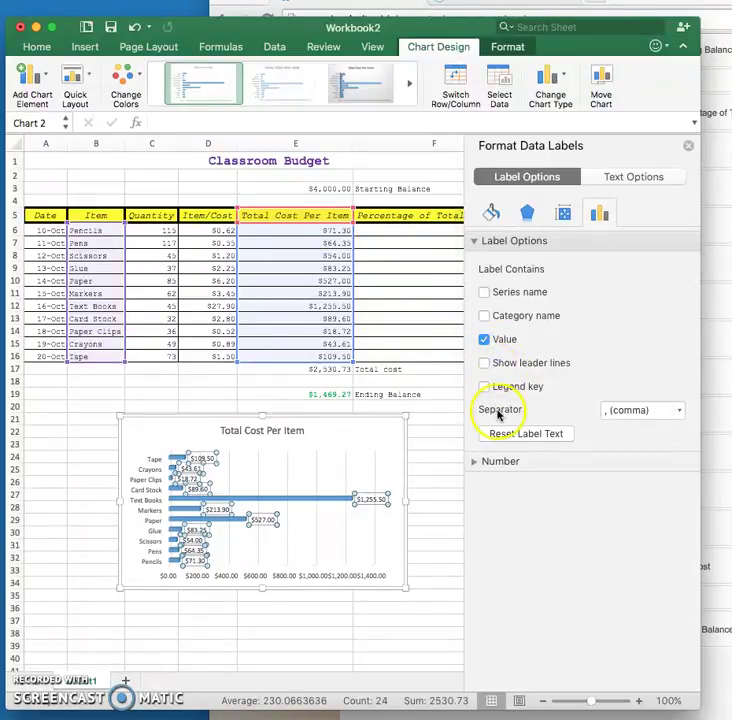
click(437, 519)
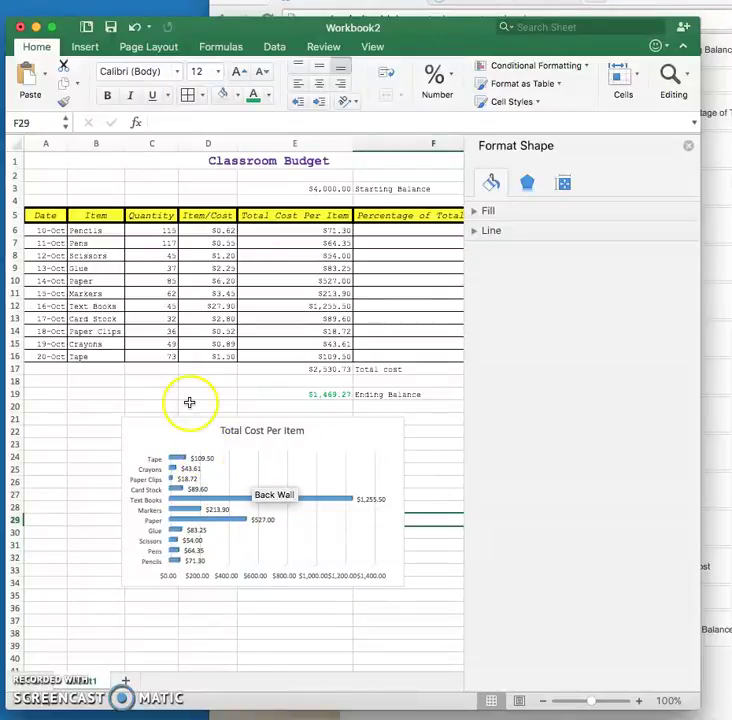
click(686, 147)
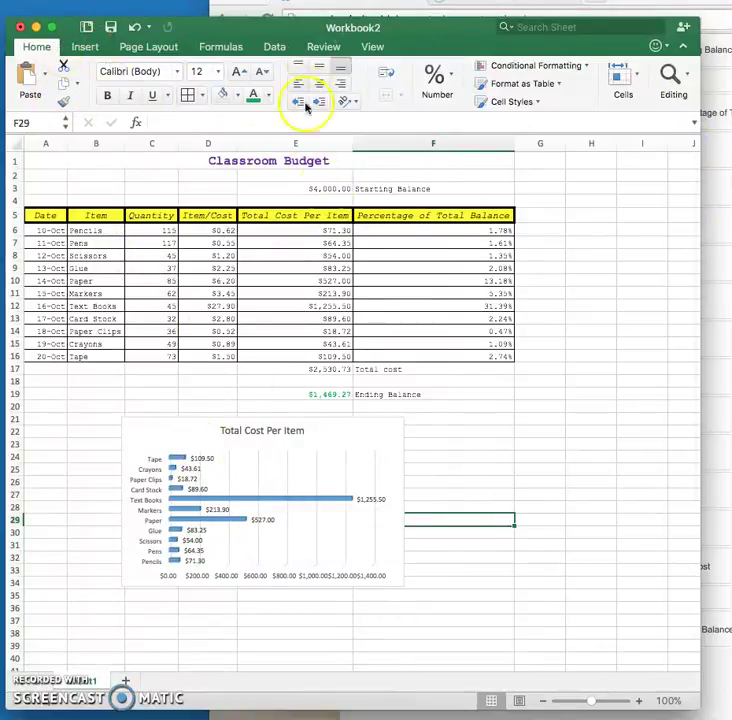
- Add a legend on the right side of the Total Cost Per Item chart
click(278, 453)
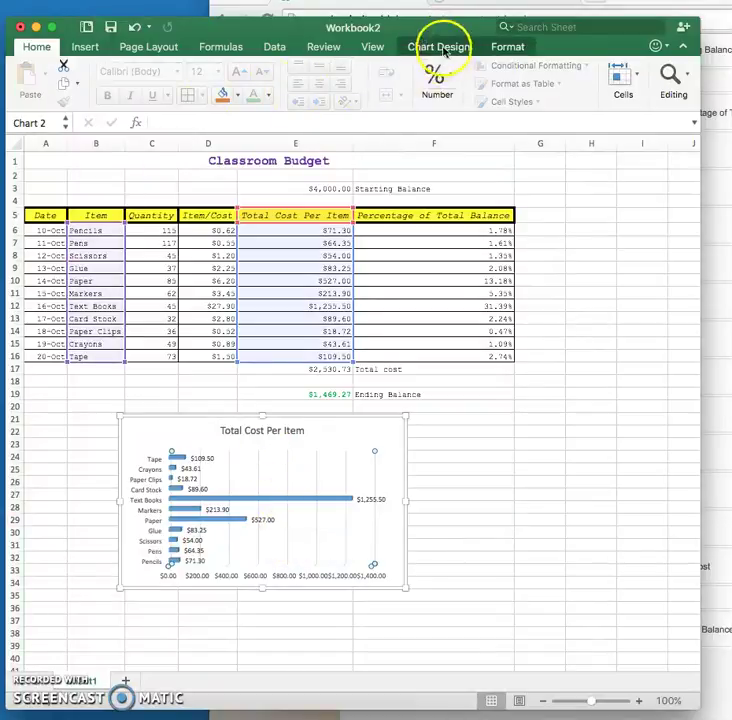
click(440, 45)
click(47, 78)
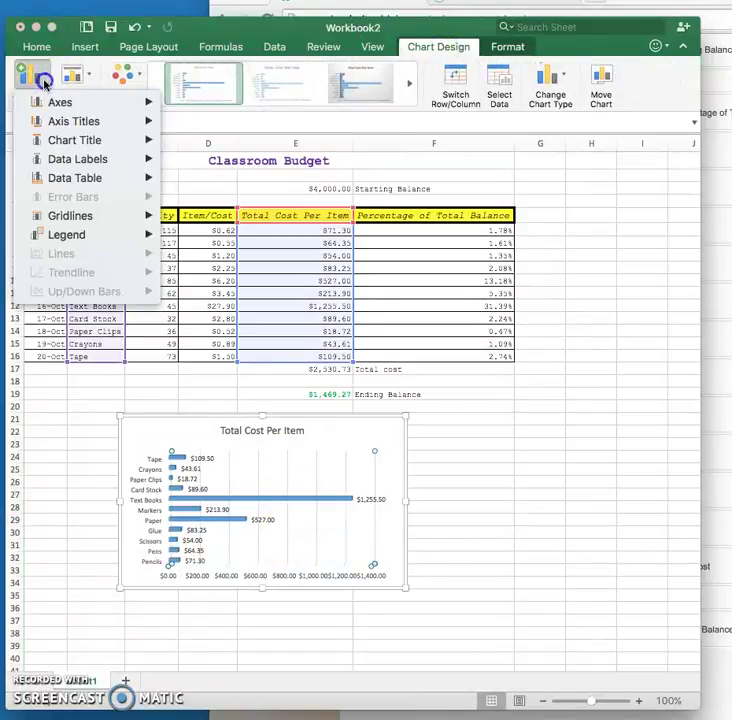
mouse_move(66, 234)
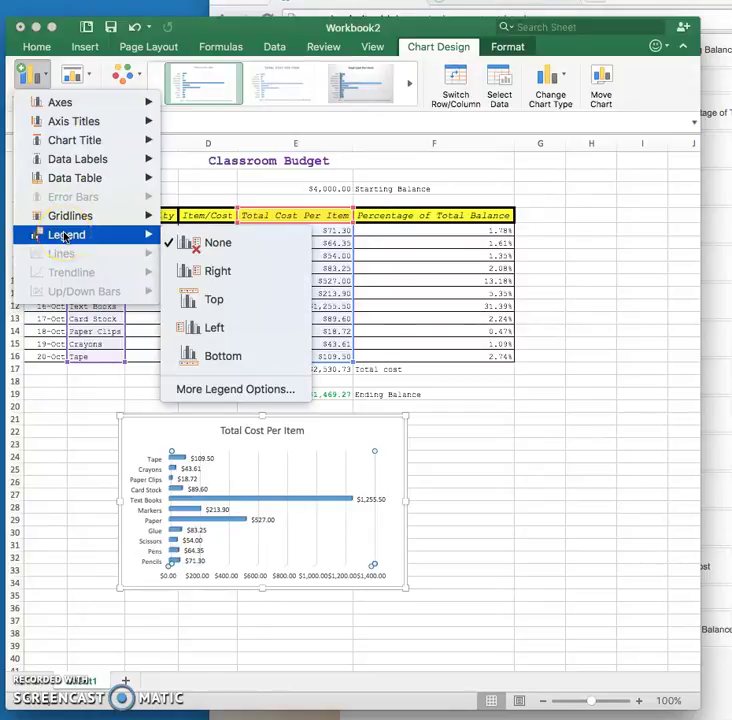
click(211, 272)
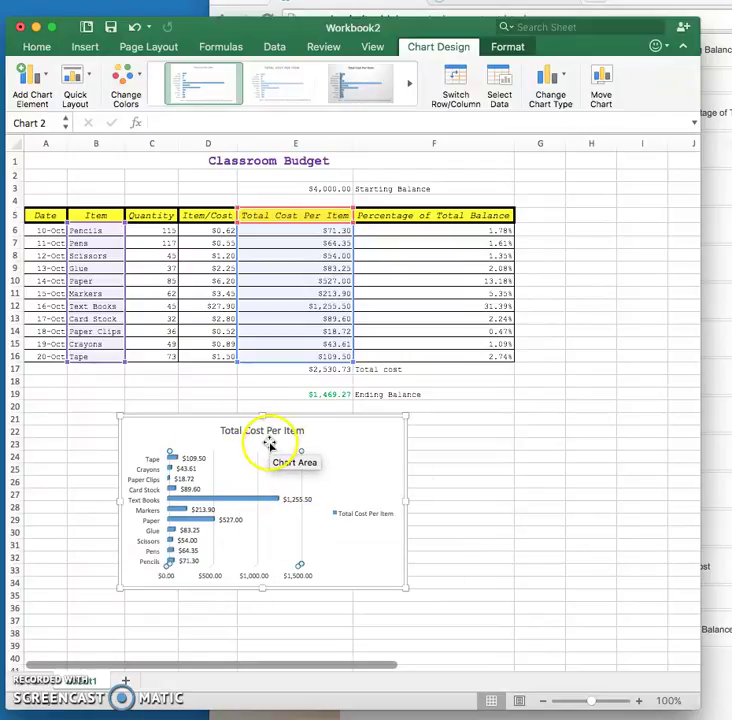
- Change the font of the chart title Total Cost Per Item to Arial
click(37, 47)
click(238, 432)
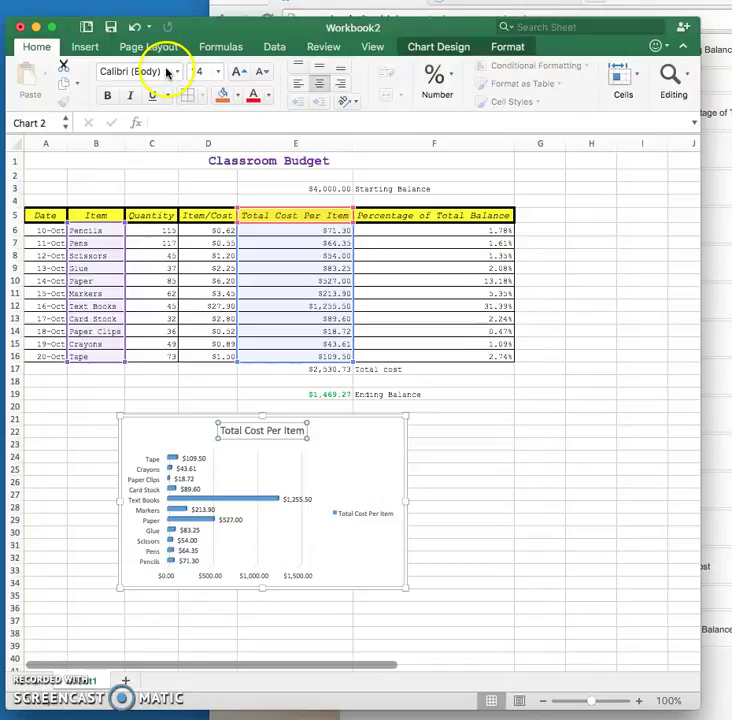
click(163, 74)
click(176, 72)
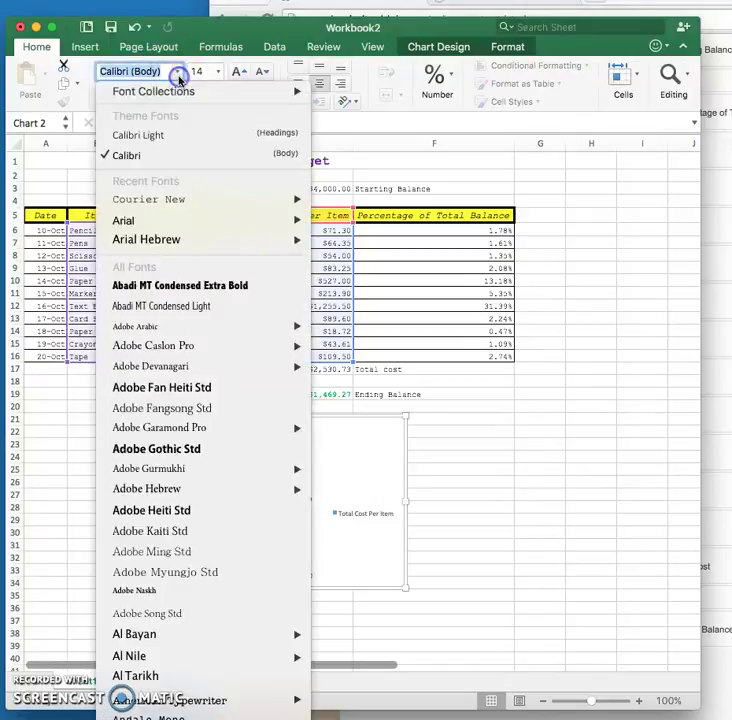
scroll(181, 591, down, 10)
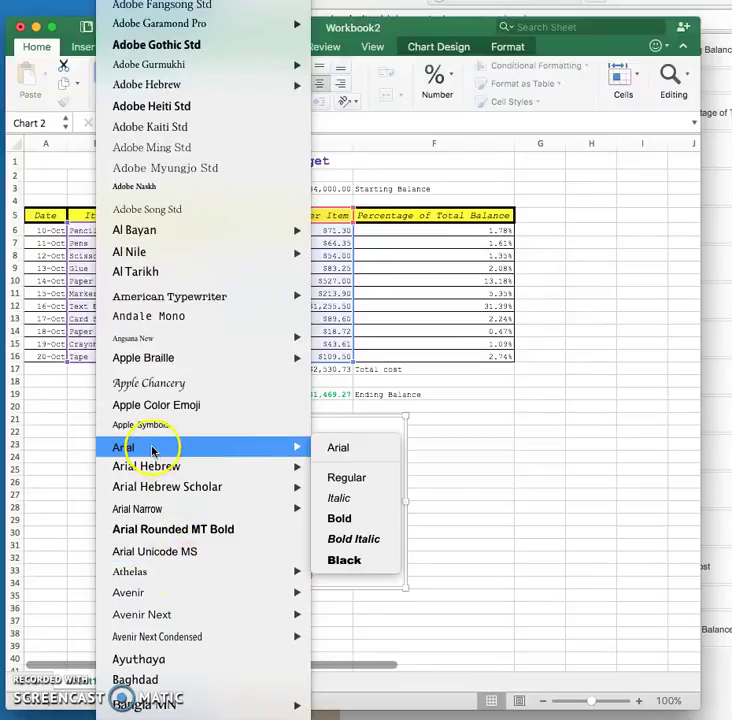
click(152, 448)
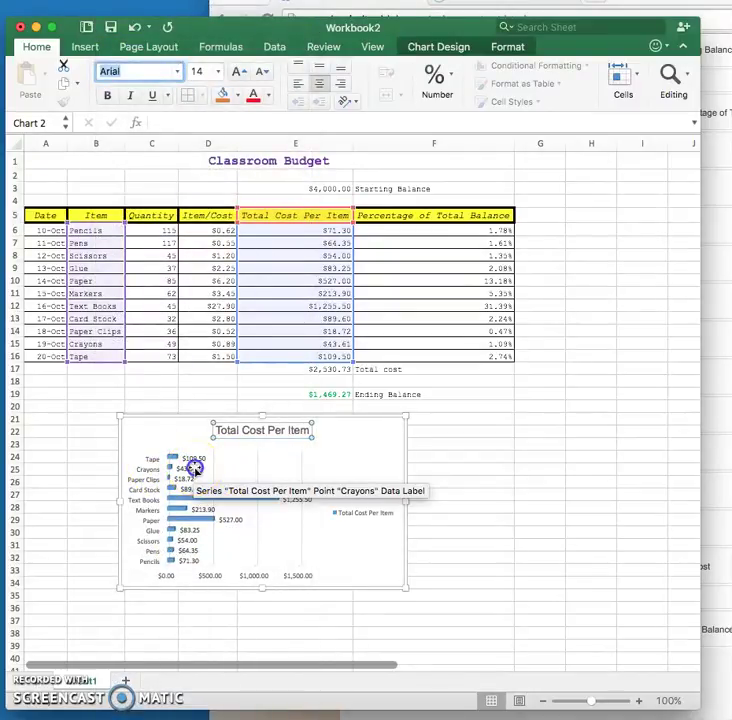
- Change the font of the chart's data labels and item-name axis labels to Arial
click(194, 468)
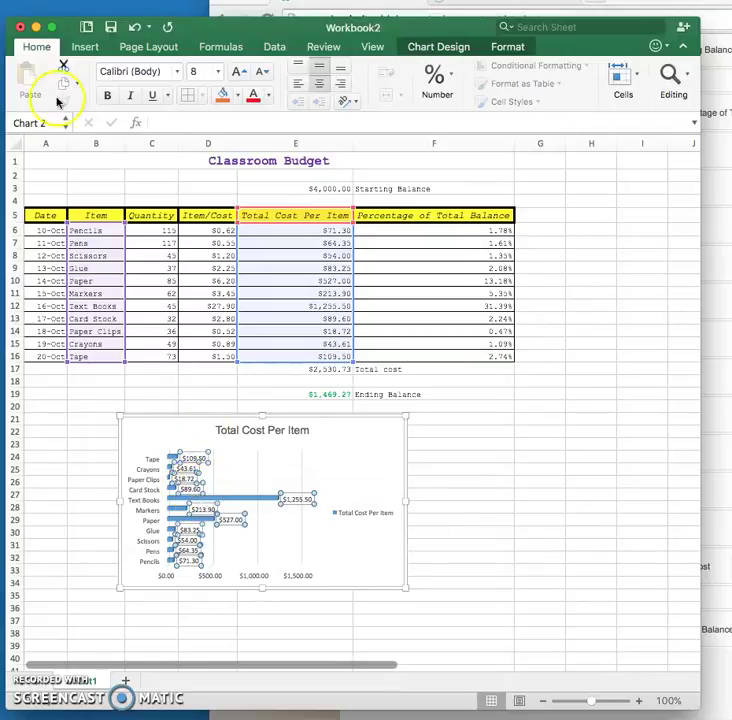
click(176, 71)
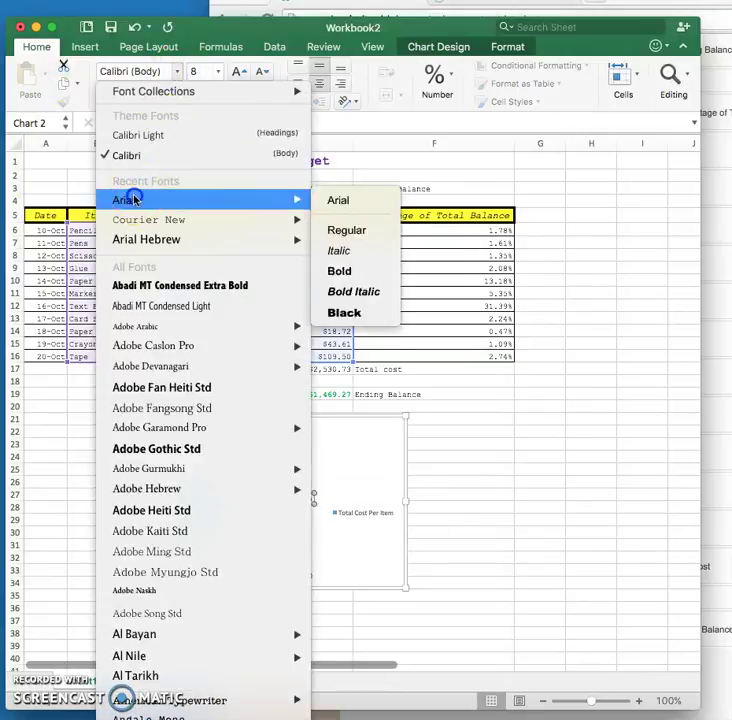
click(133, 200)
click(150, 472)
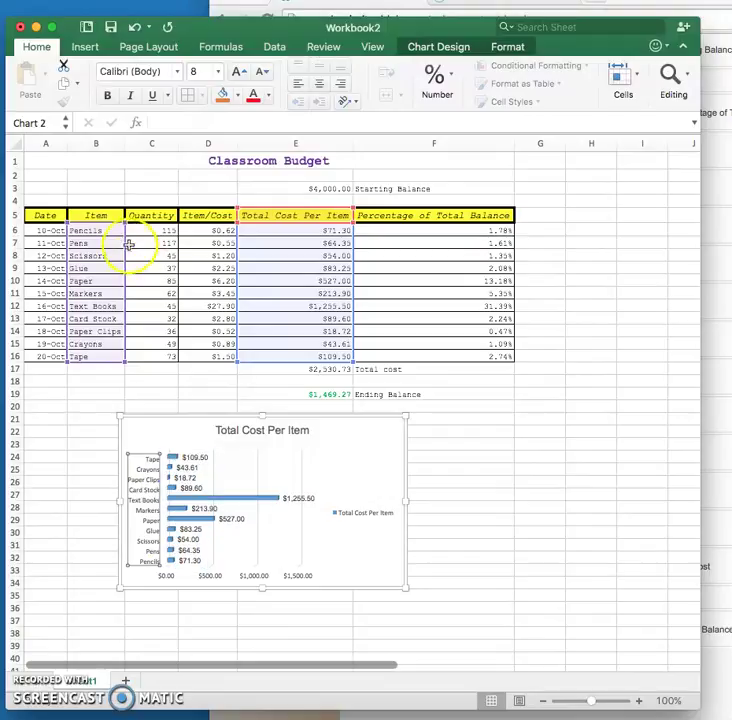
click(176, 71)
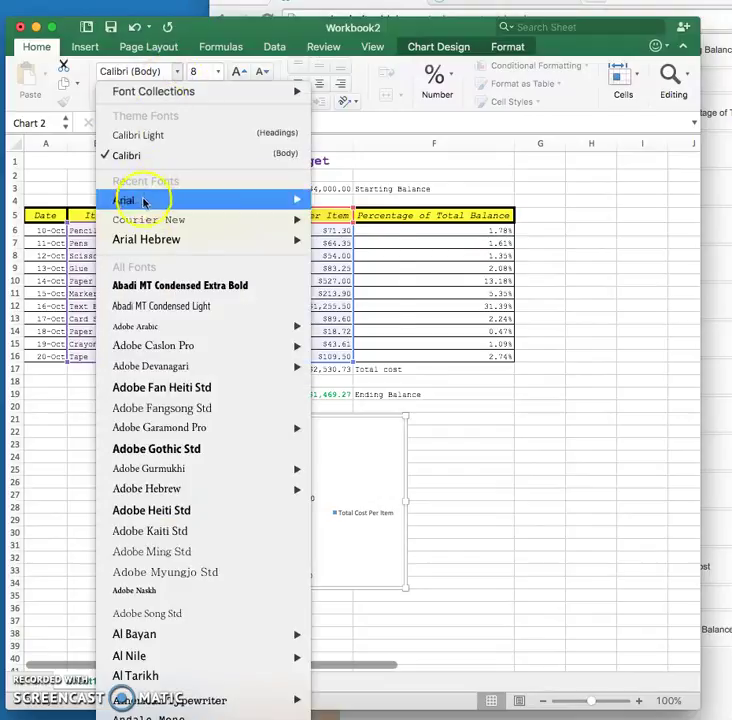
click(143, 200)
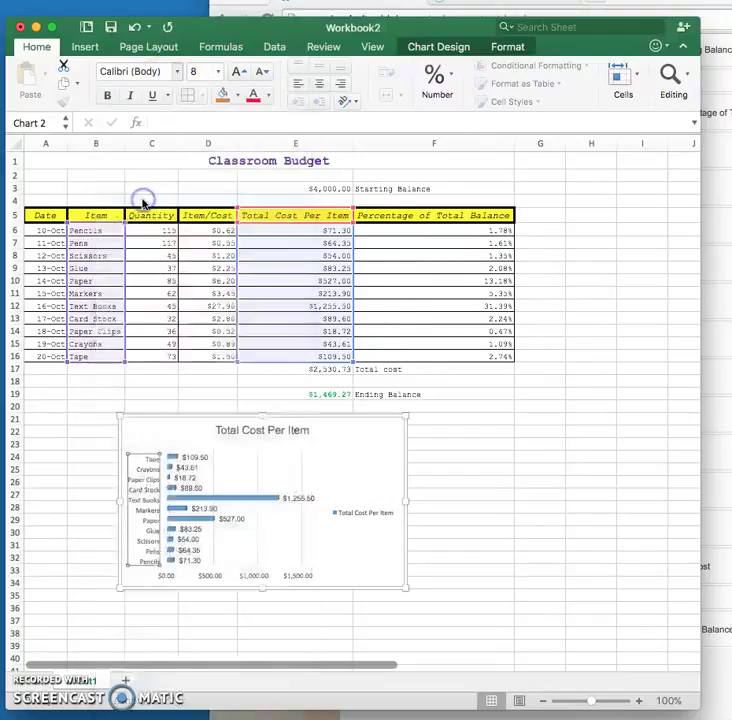
- Change the font of the chart's legend and horizontal value axis to Arial
click(357, 517)
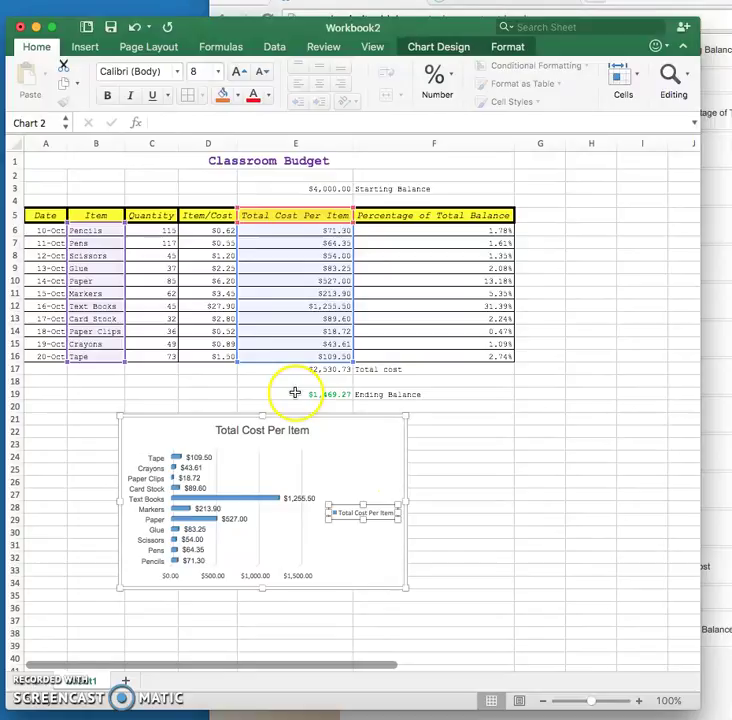
click(176, 71)
click(121, 197)
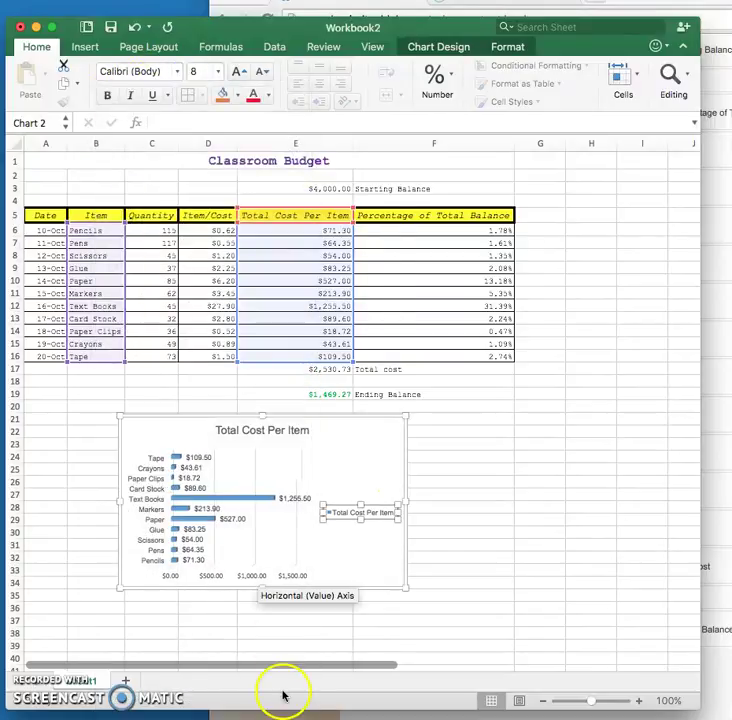
click(241, 574)
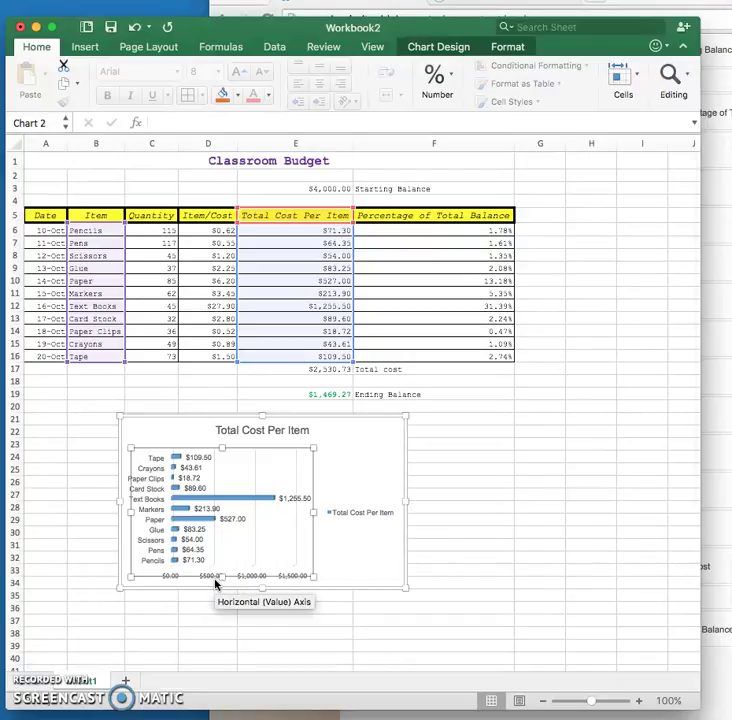
click(216, 578)
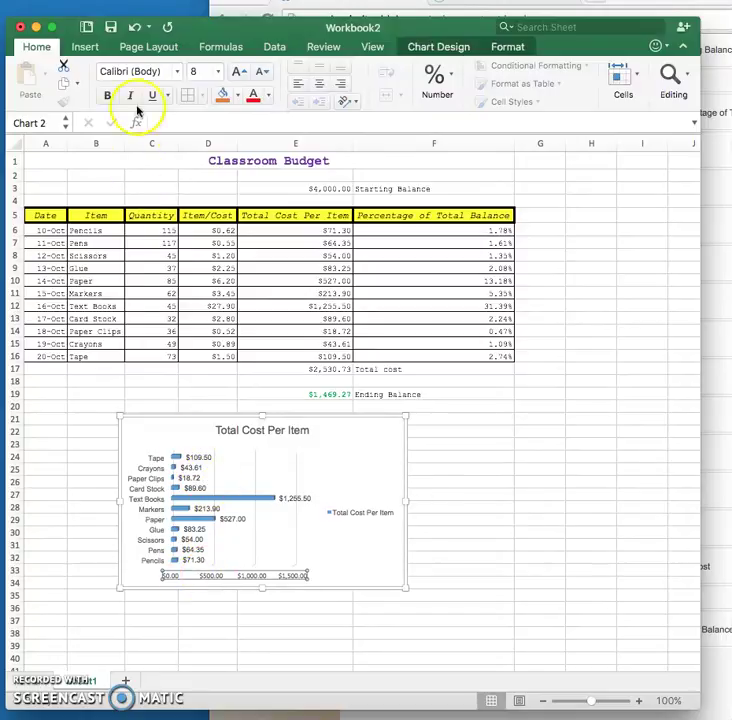
click(176, 73)
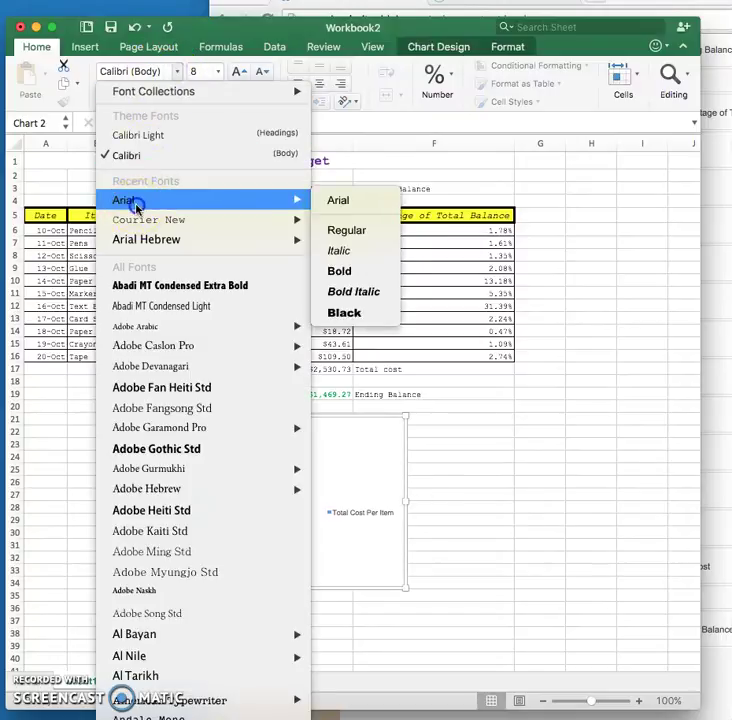
click(137, 201)
- Make the chart title Total Cost Per Item bold and deselect the chart
click(278, 431)
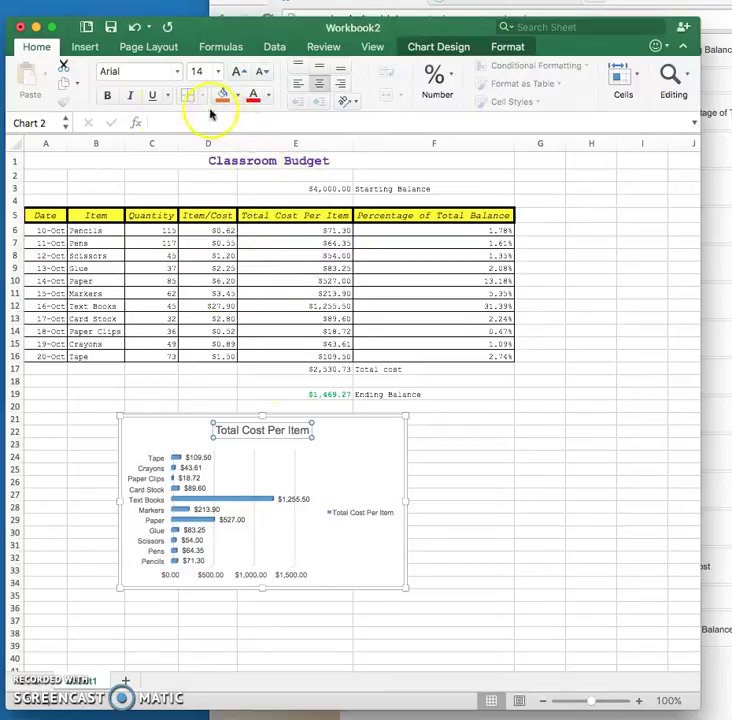
click(108, 99)
click(361, 464)
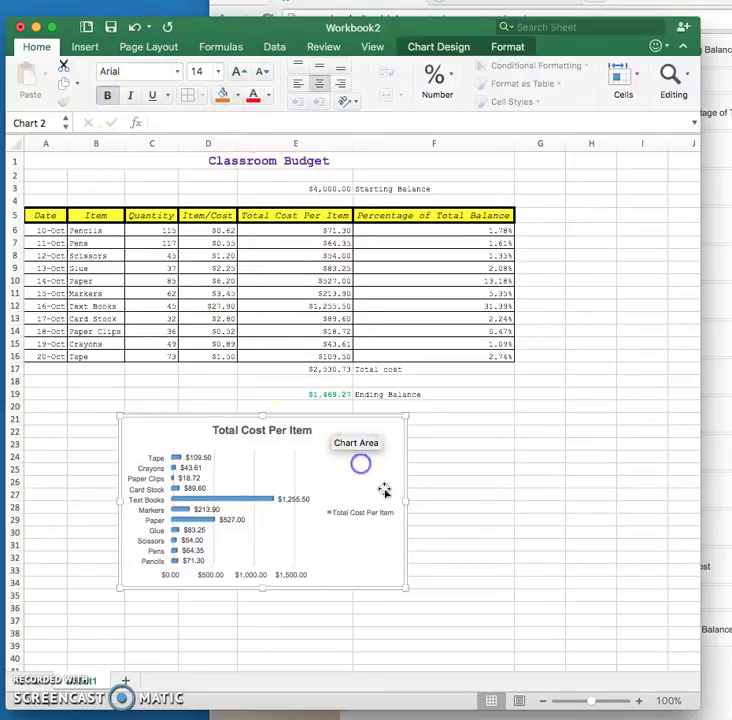
click(451, 508)
click(509, 505)
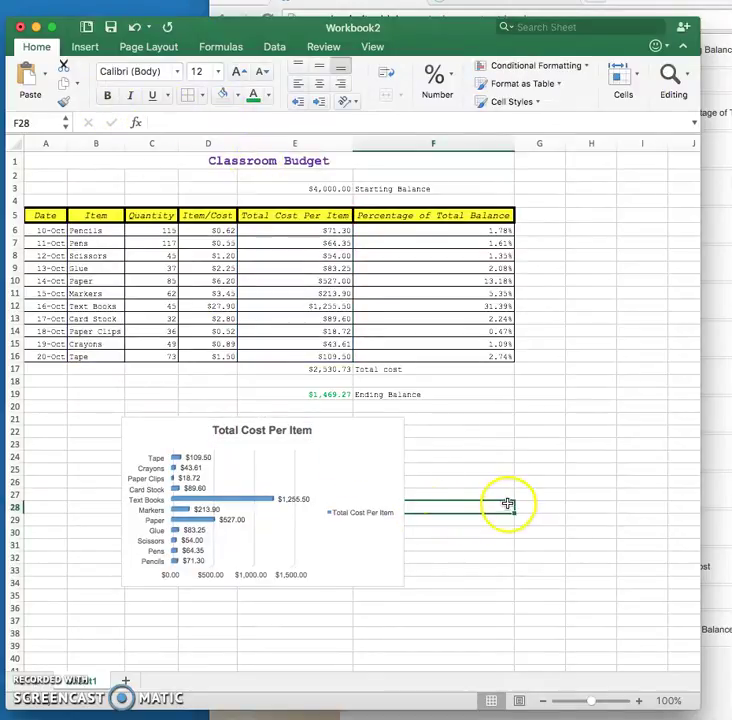